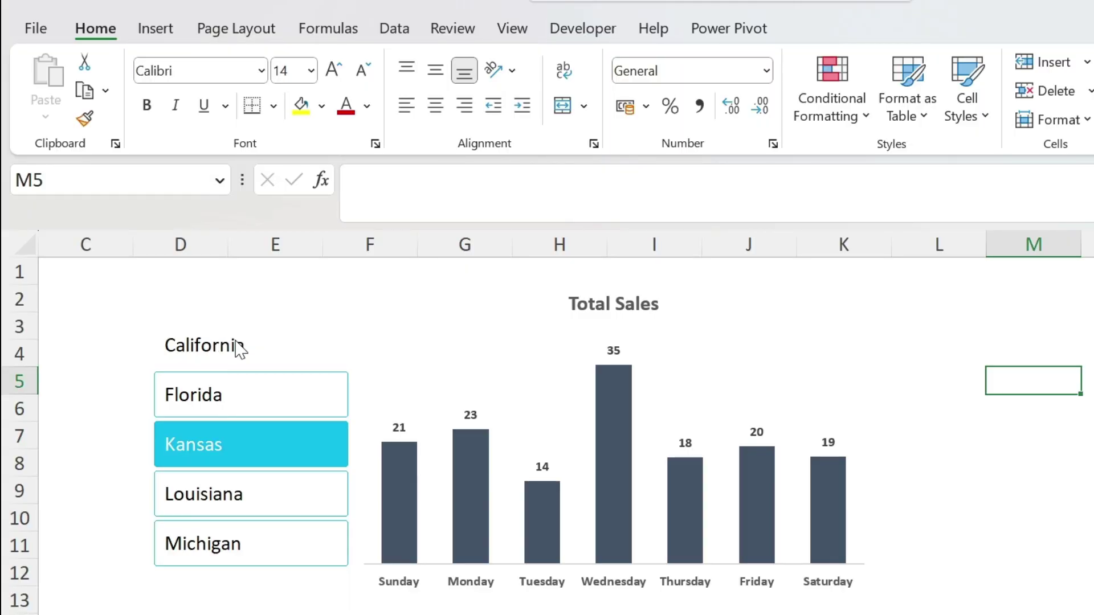
Step: Filter the Total Sales chart to California, Florida, Kansas and Louisiana, then switch to the Data sheet
{"action": "left_click", "coordinate": [239, 346]}
{"action": "left_click", "coordinate": [264, 409]}
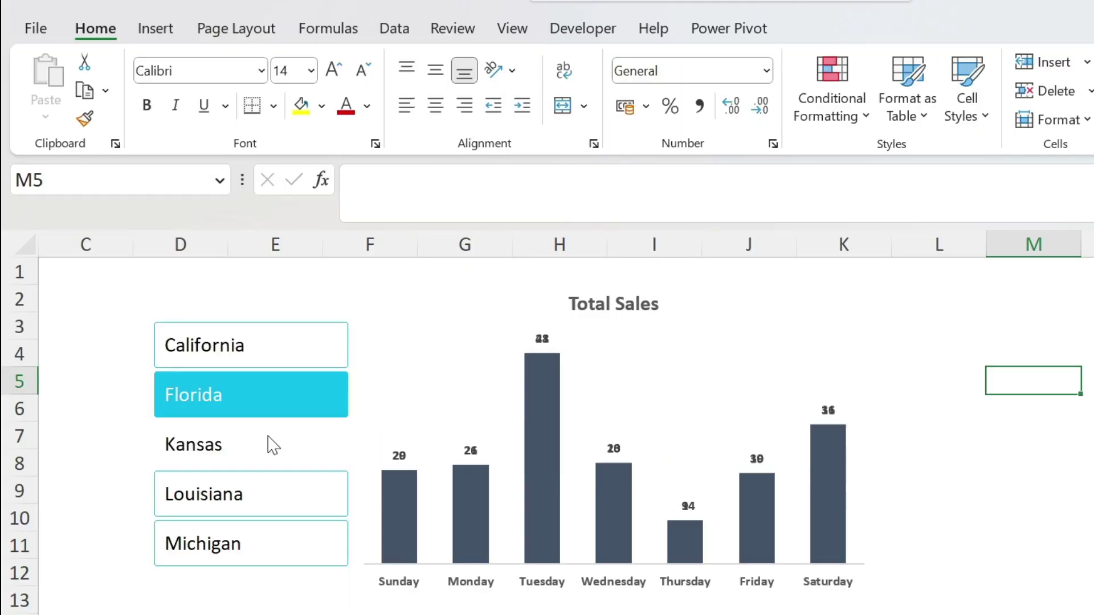
{"action": "left_click", "coordinate": [281, 452]}
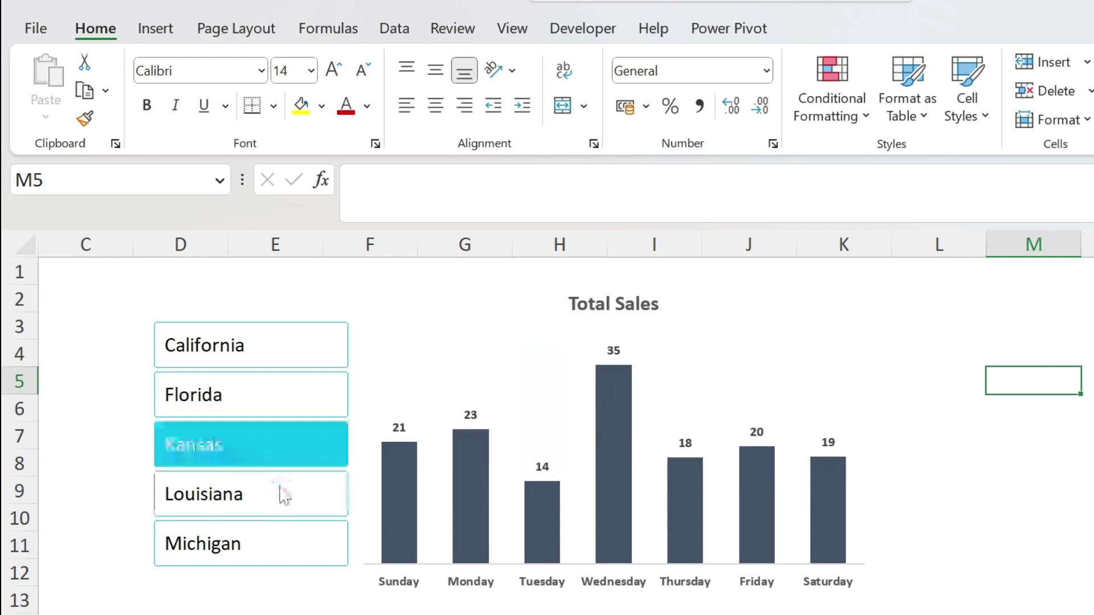
{"action": "left_click", "coordinate": [283, 495]}
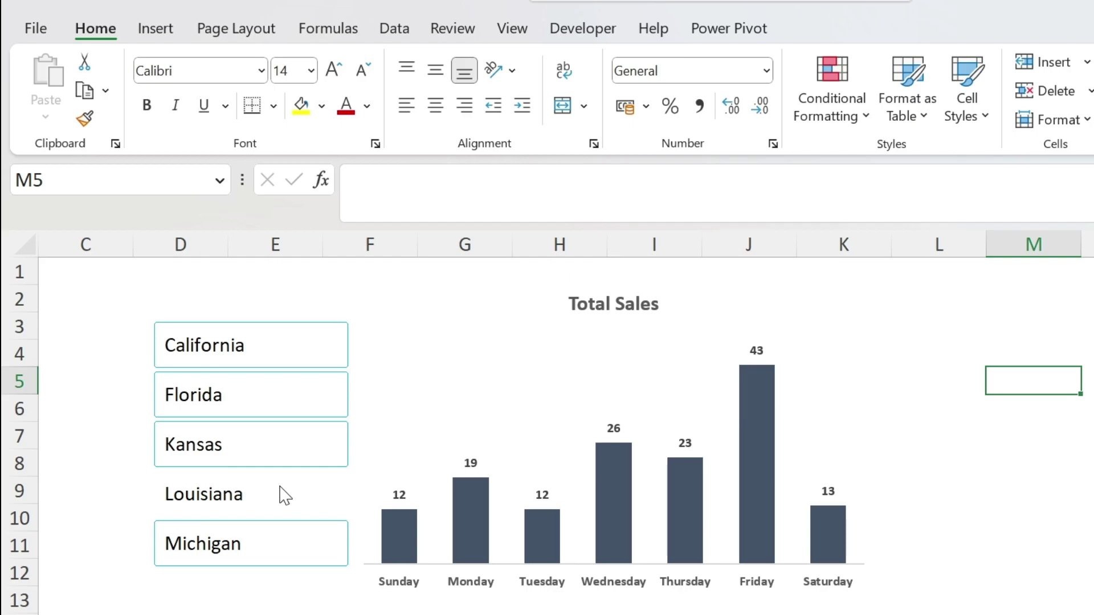
{"action": "key", "text": "ctrl+Page_Up"}
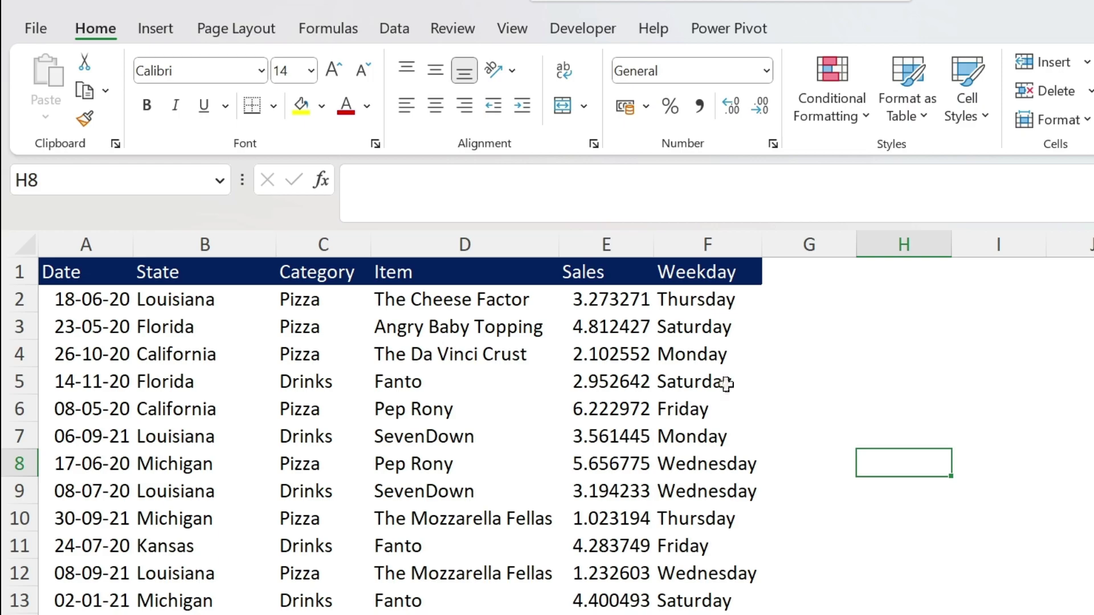
Step: Create a PivotTable on a new worksheet from Data columns A:F
{"action": "left_click_drag", "start_coordinate": [91, 242], "coordinate": [713, 245]}
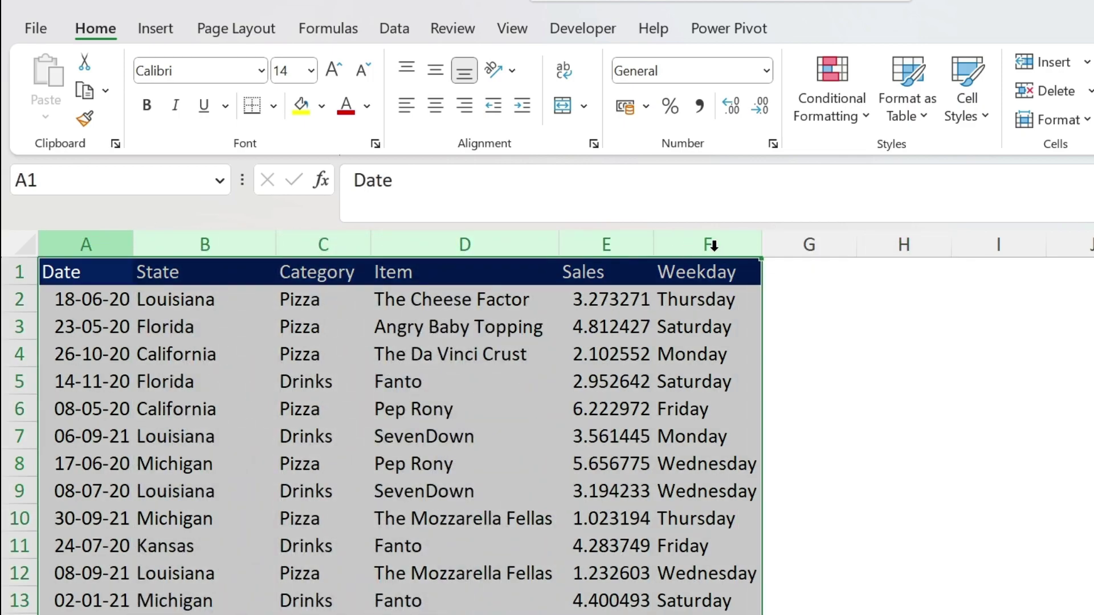
{"action": "left_click", "coordinate": [156, 30]}
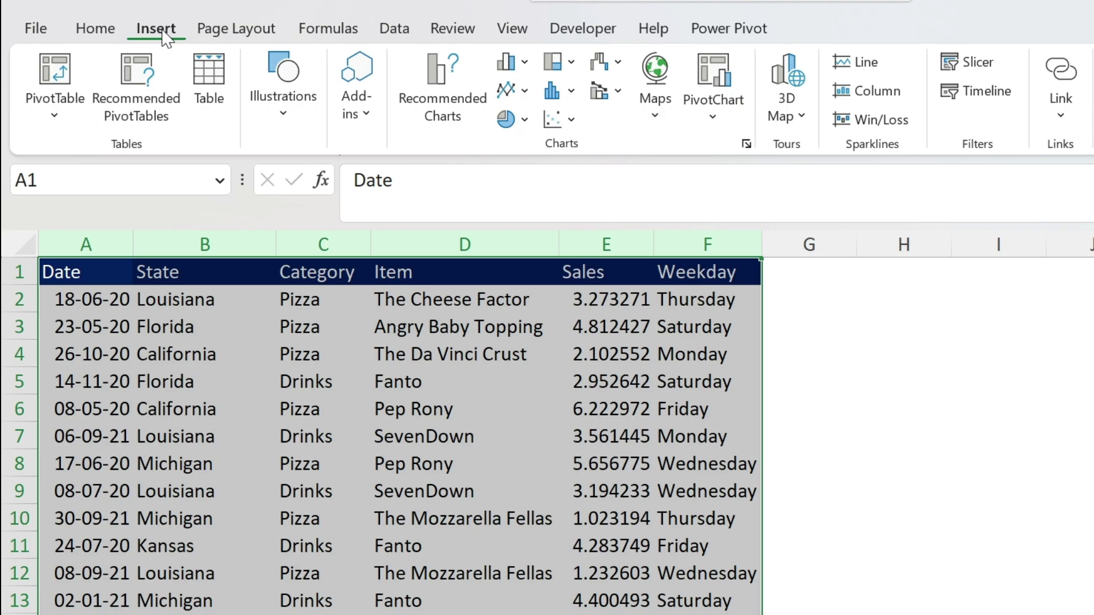
{"action": "left_click", "coordinate": [57, 71]}
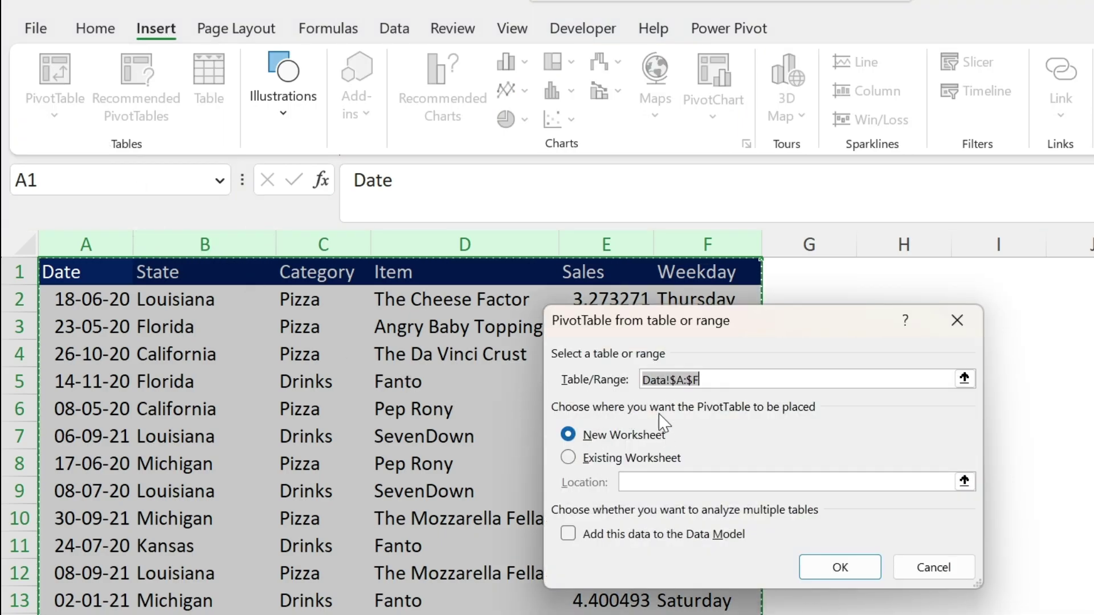
{"action": "left_click", "coordinate": [835, 566]}
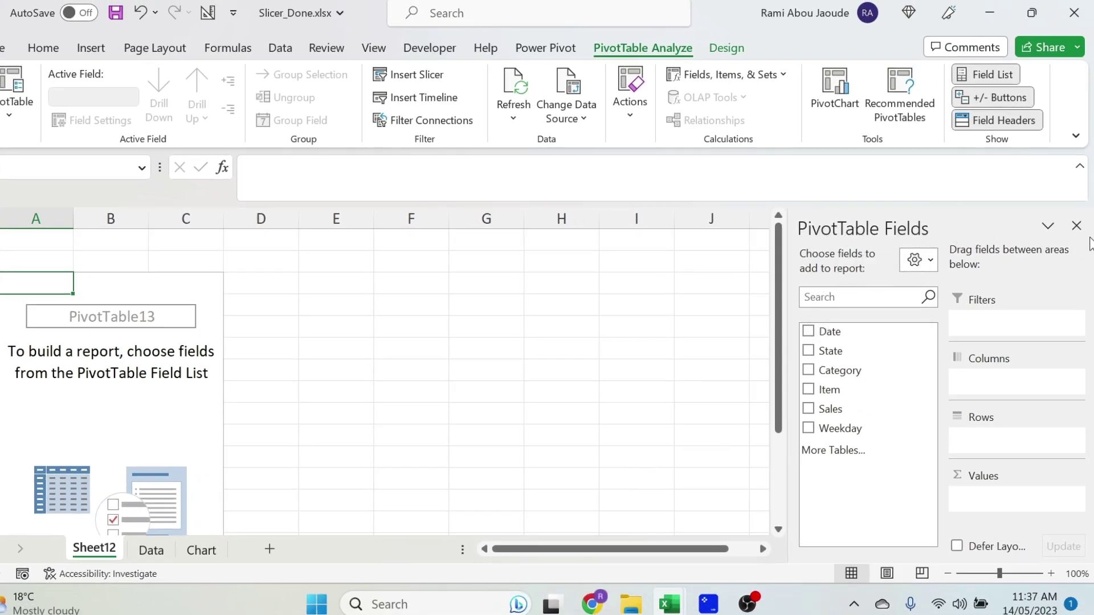
Step: Reopen the PivotTable field list and place Weekday in Rows and Sales in Values
{"action": "left_click", "coordinate": [1077, 225]}
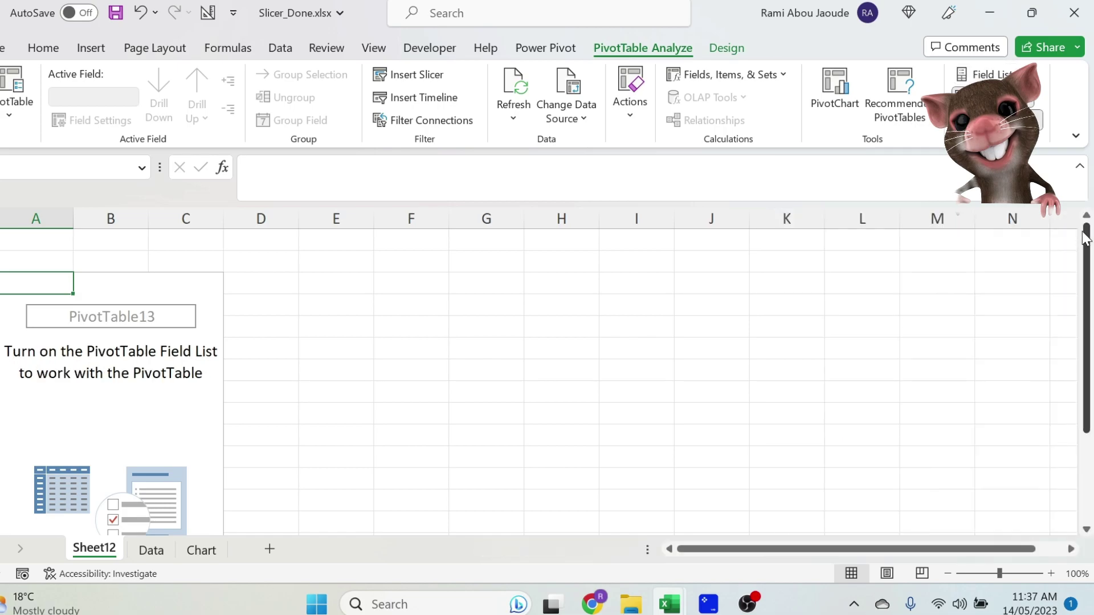
{"action": "right_click", "coordinate": [98, 414]}
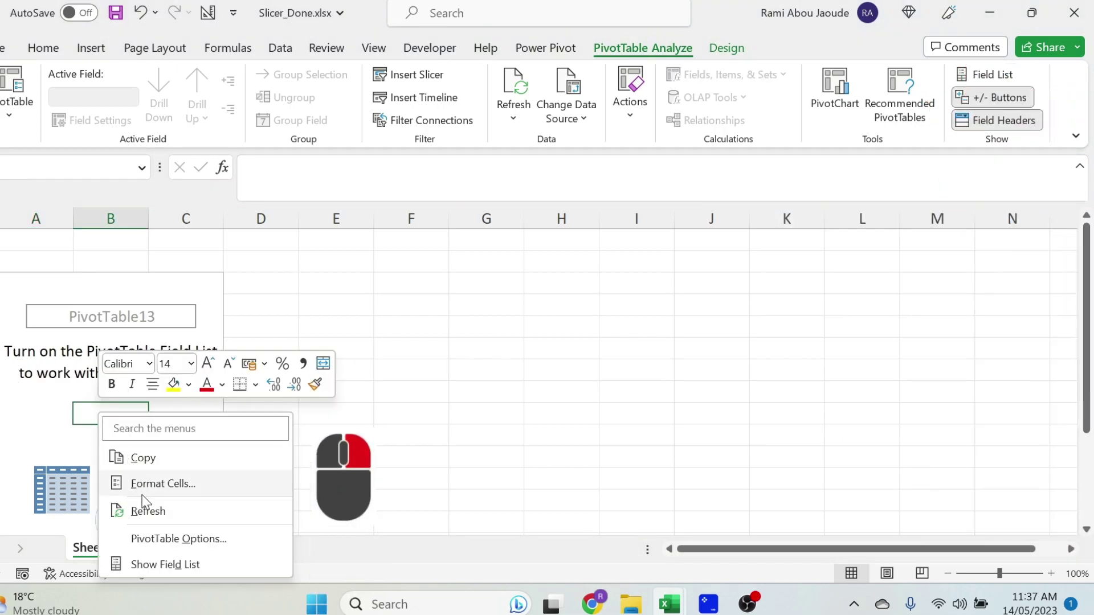
{"action": "left_click", "coordinate": [167, 565]}
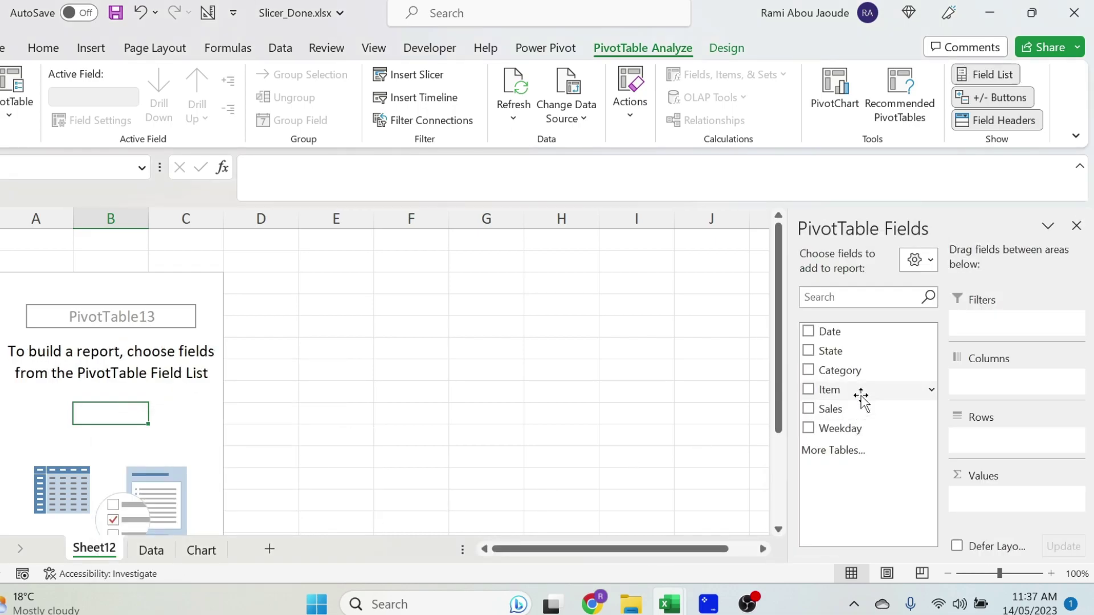
{"action": "left_click_drag", "start_coordinate": [855, 429], "coordinate": [997, 435]}
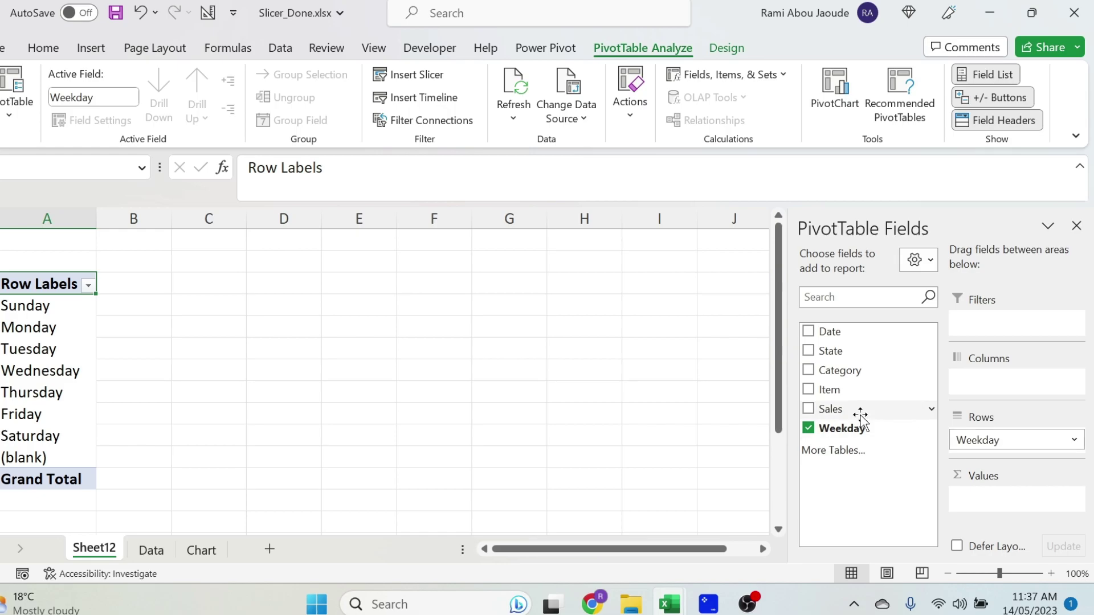
{"action": "left_click_drag", "start_coordinate": [858, 410], "coordinate": [1024, 501]}
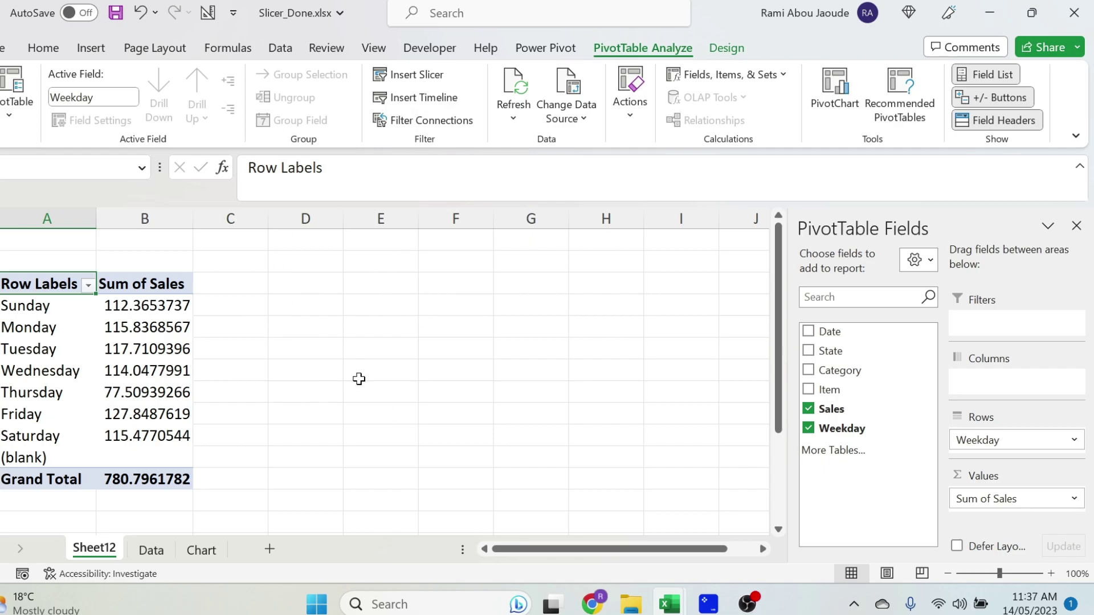
Step: Turn off Gridlines in the View tab for Sheet12
{"action": "left_click", "coordinate": [374, 47]}
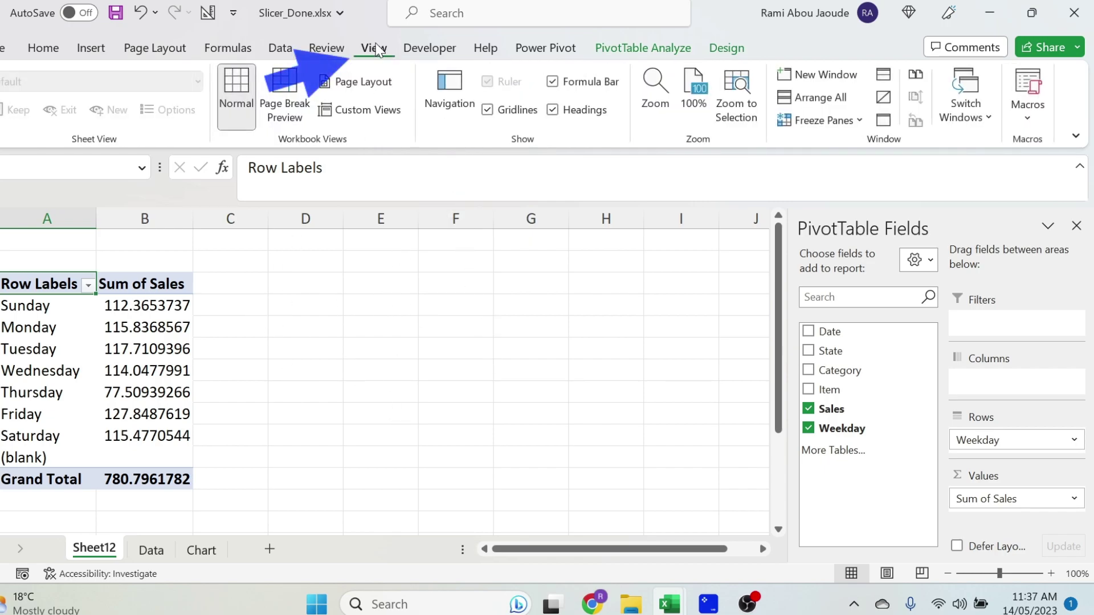
{"action": "left_click", "coordinate": [487, 110]}
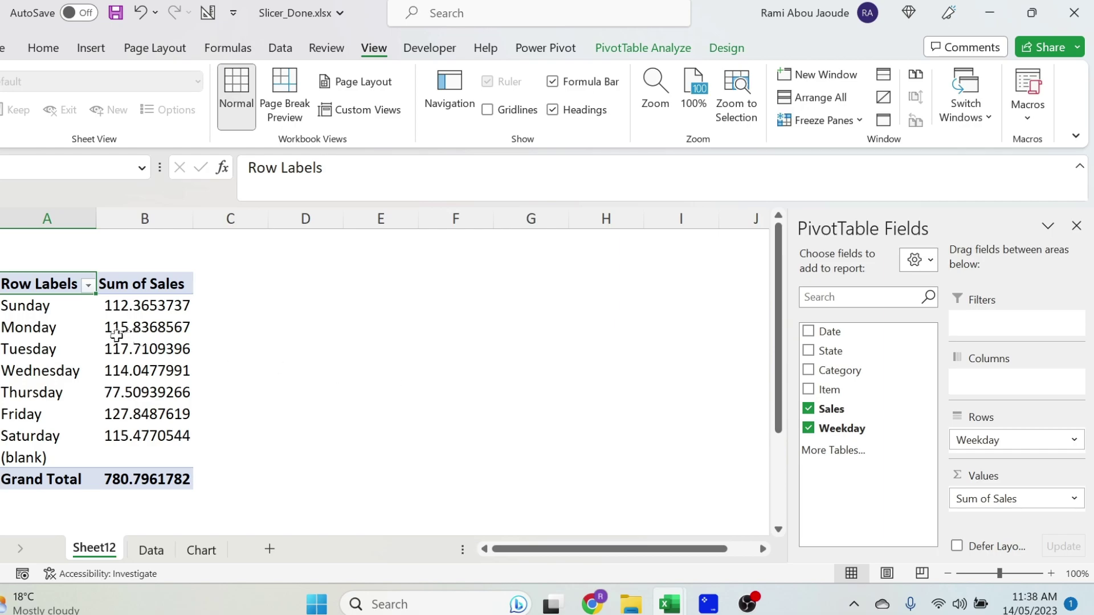
Step: Insert a clustered column PivotChart and position it right of the pivot table
{"action": "left_click", "coordinate": [157, 336]}
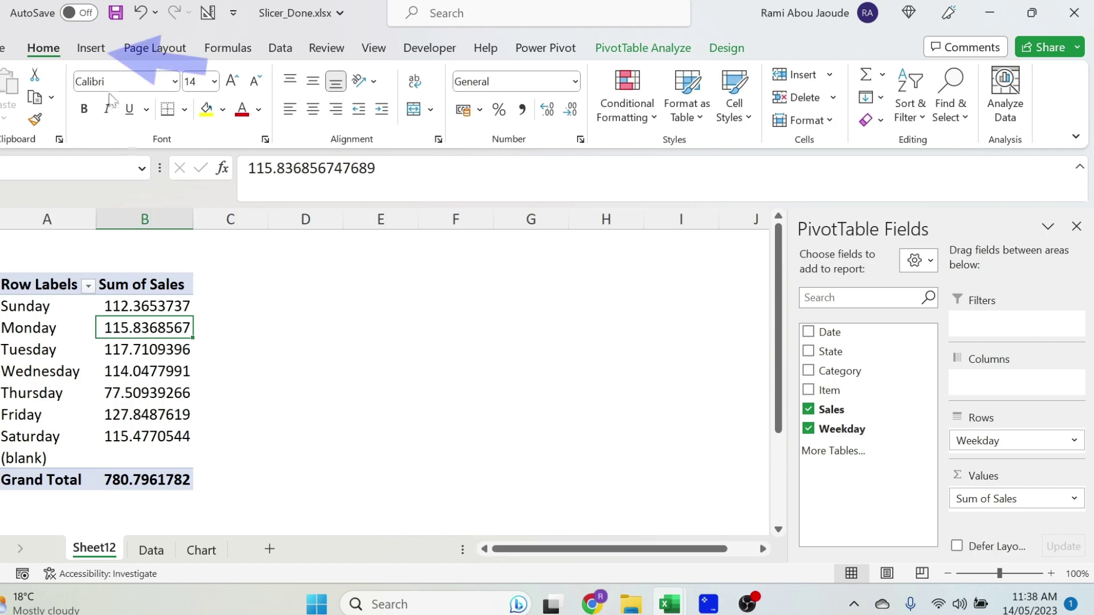
{"action": "left_click", "coordinate": [91, 48]}
{"action": "left_click", "coordinate": [370, 75]}
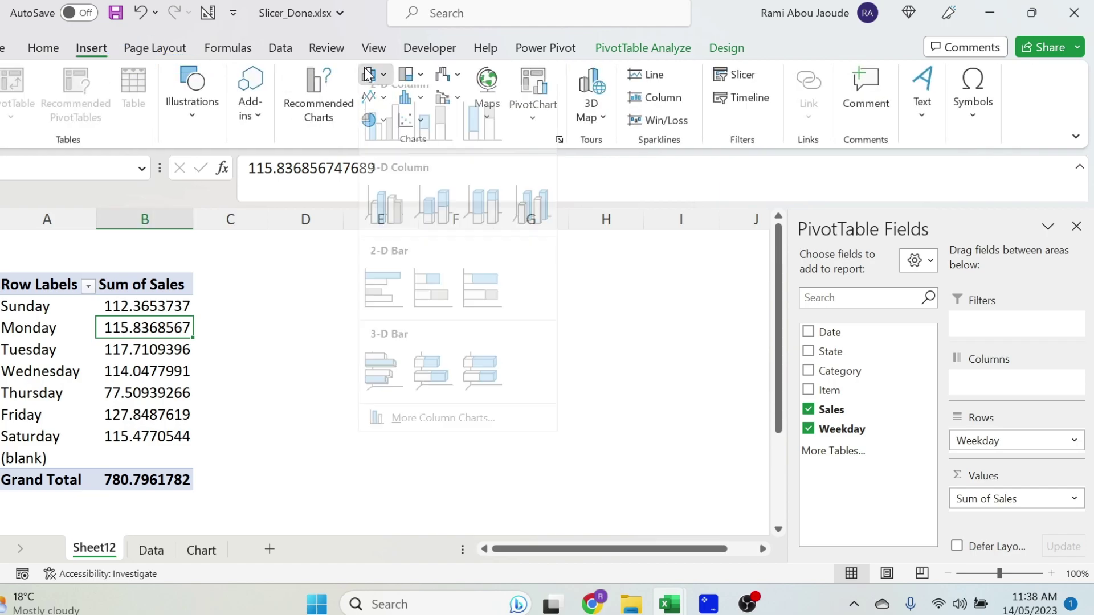
{"action": "left_click", "coordinate": [391, 134]}
{"action": "left_click_drag", "start_coordinate": [294, 268], "coordinate": [385, 271]}
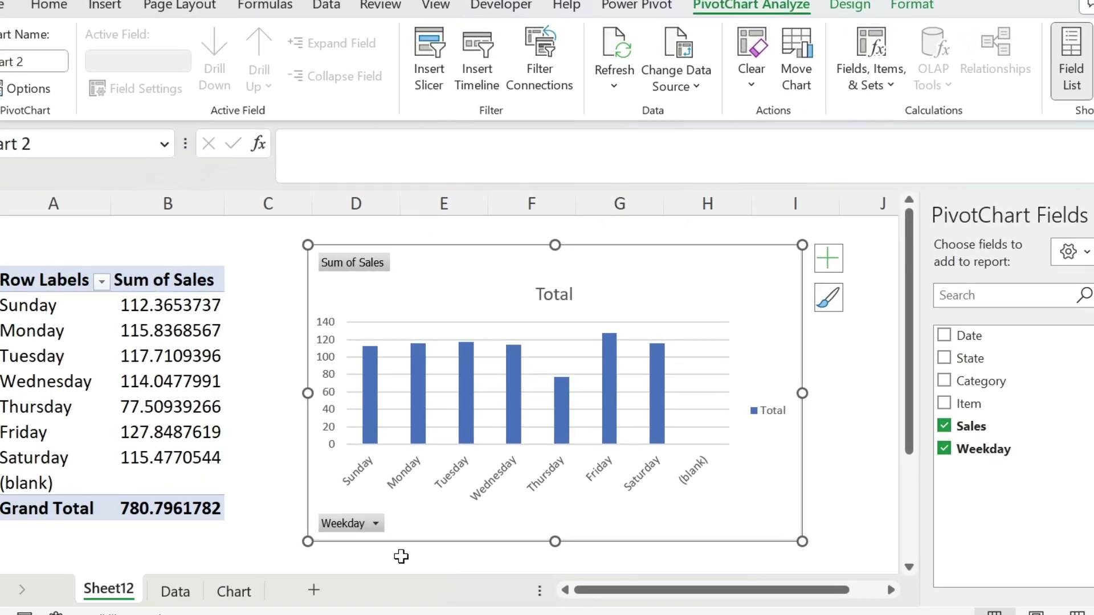
Step: Hide all chart field buttons, delete the vertical axis and gridlines, and select the legend
{"action": "right_click", "coordinate": [345, 273]}
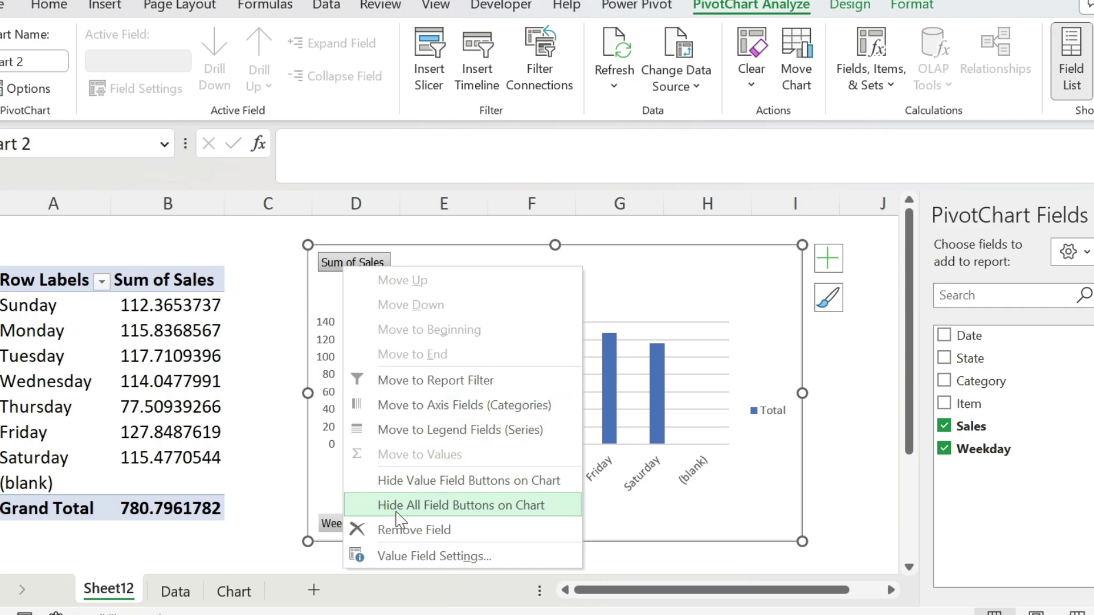
{"action": "left_click", "coordinate": [419, 507]}
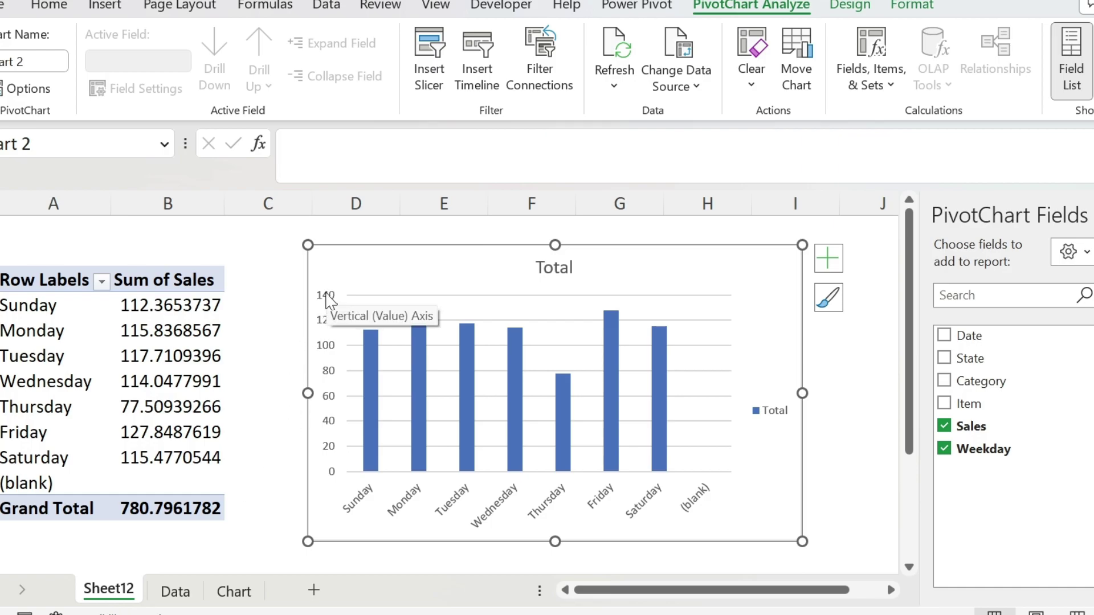
{"action": "left_click", "coordinate": [329, 301]}
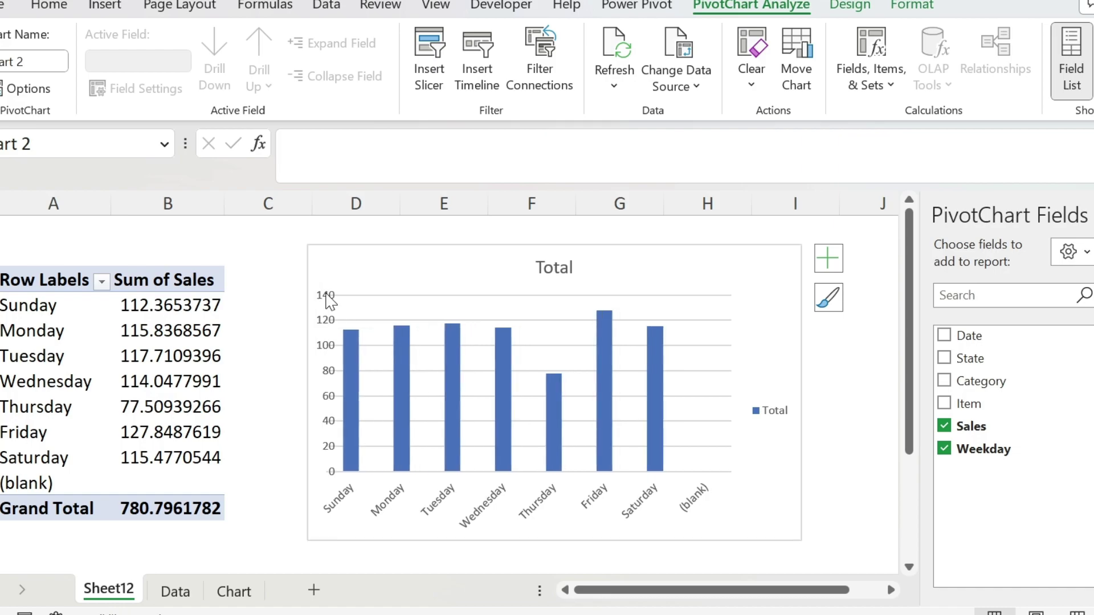
{"action": "key", "text": "Delete"}
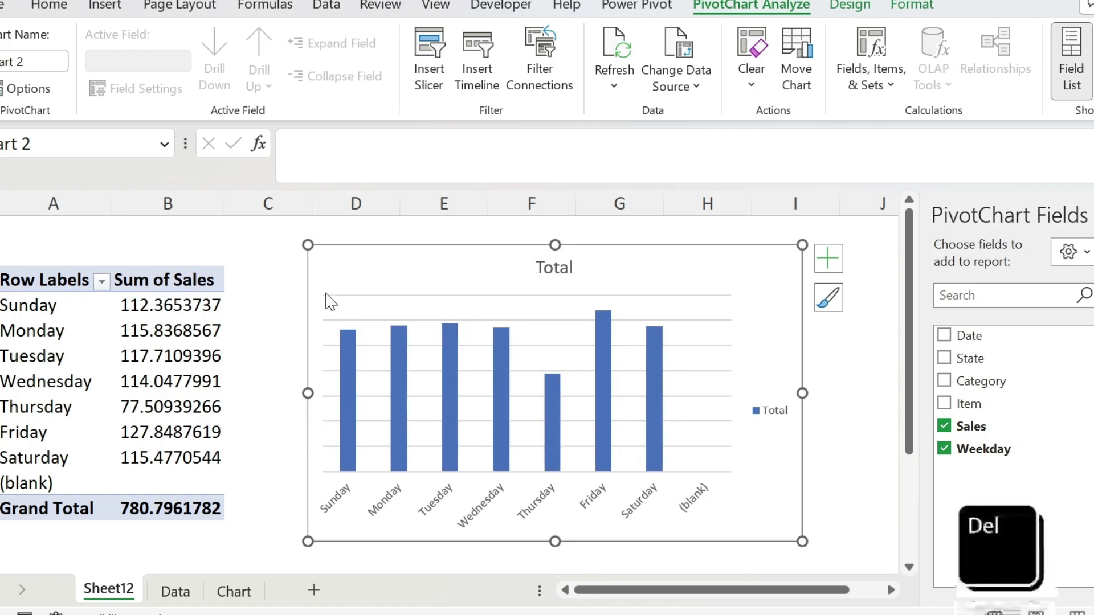
{"action": "left_click", "coordinate": [547, 321]}
{"action": "key", "text": "Delete"}
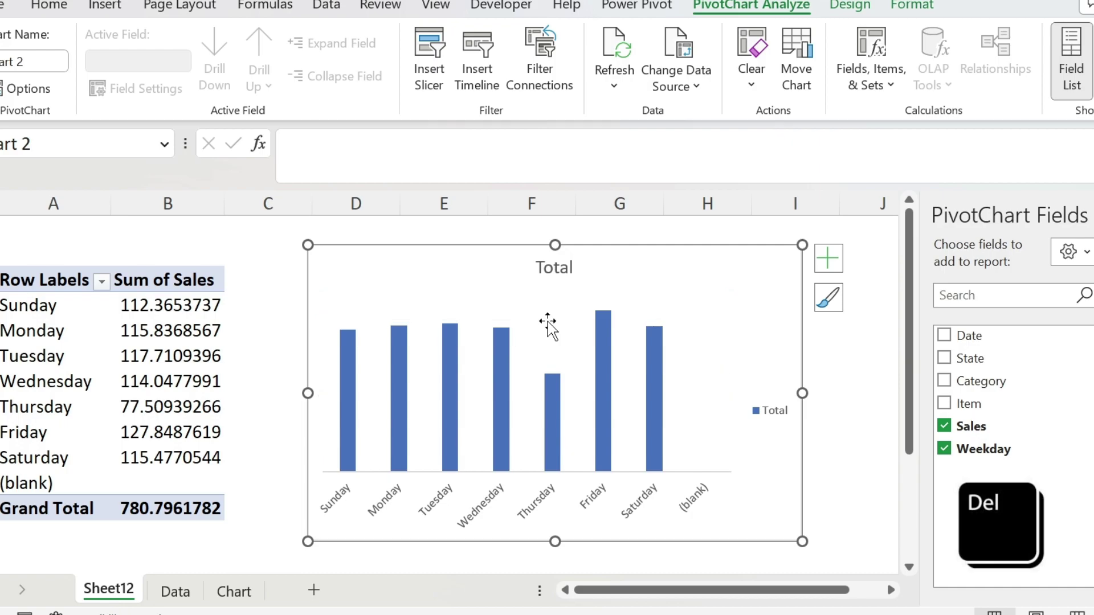
{"action": "left_click", "coordinate": [779, 424]}
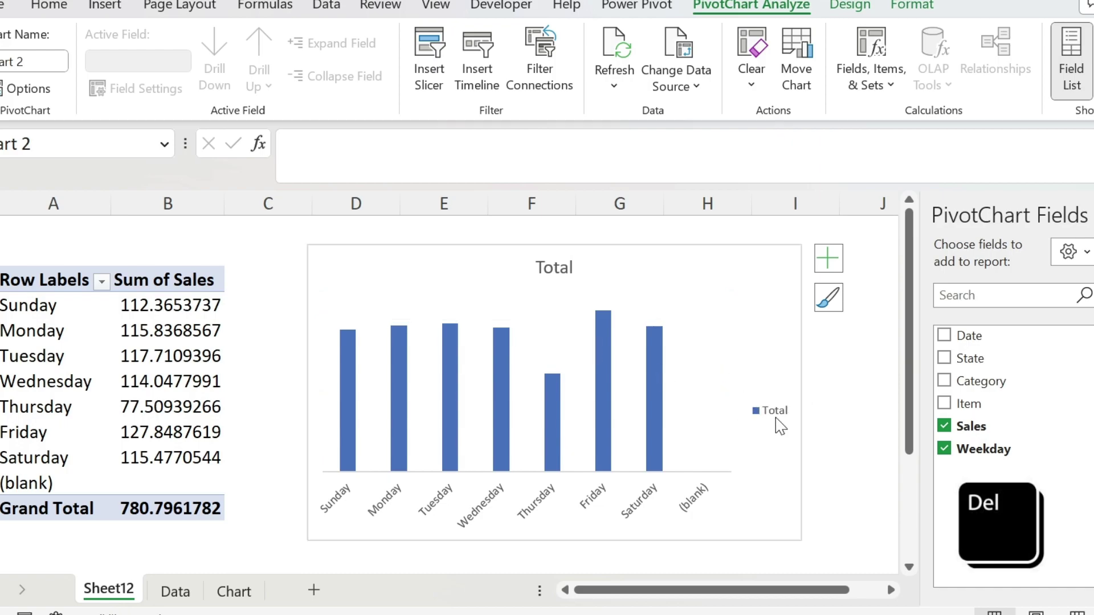
Step: Delete the legend and rename the chart title from Total to 'Sales'
{"action": "key", "text": "Delete"}
{"action": "left_click", "coordinate": [561, 267]}
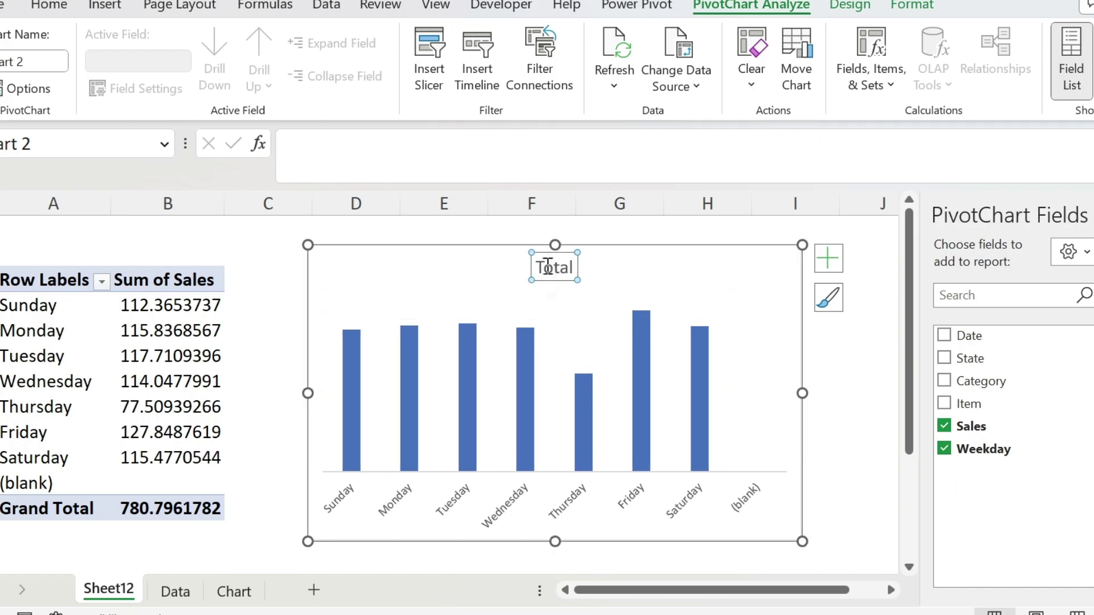
{"action": "left_click_drag", "start_coordinate": [538, 267], "coordinate": [626, 272]}
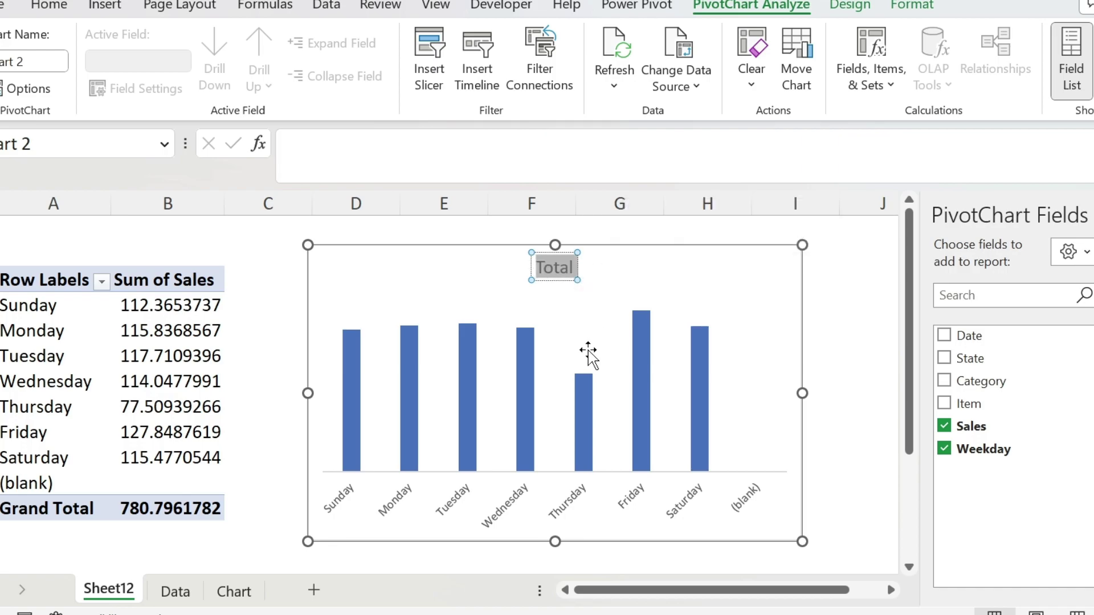
{"action": "type", "text": "Sales"}
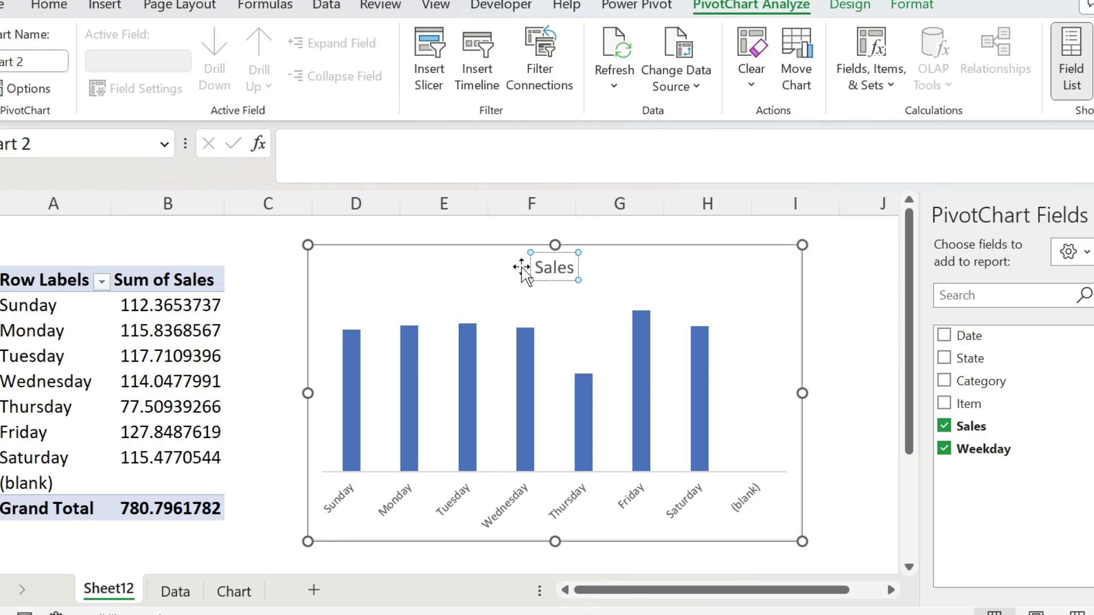
Step: Make the Sales title and the weekday axis labels bold
{"action": "left_click_drag", "start_coordinate": [536, 267], "coordinate": [587, 263]}
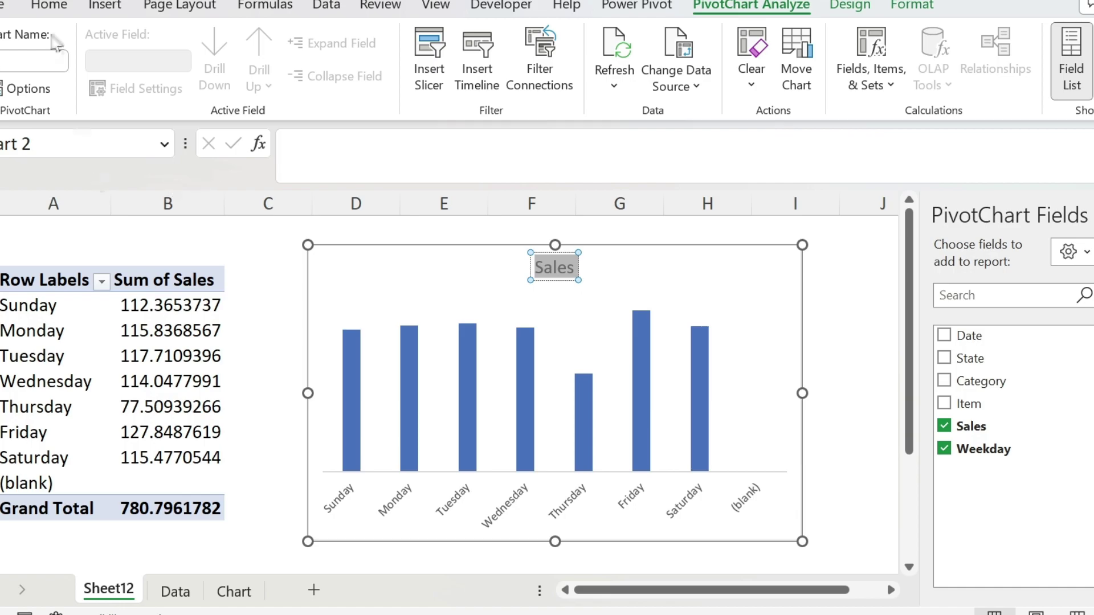
{"action": "key", "text": "ctrl+b"}
{"action": "left_click", "coordinate": [49, 6]}
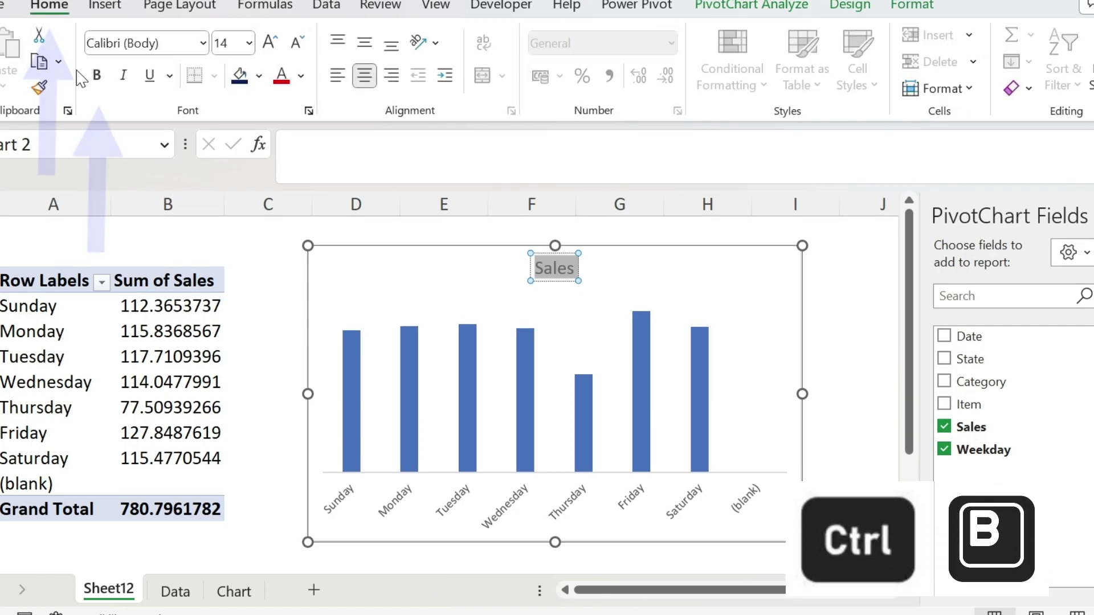
{"action": "left_click", "coordinate": [97, 75]}
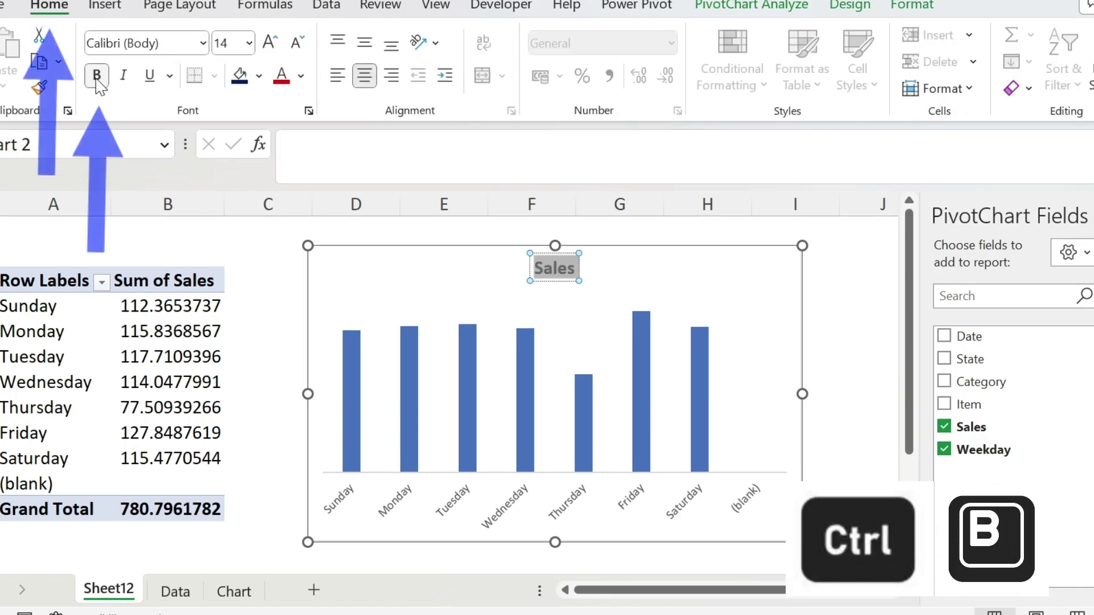
{"action": "left_click", "coordinate": [340, 506]}
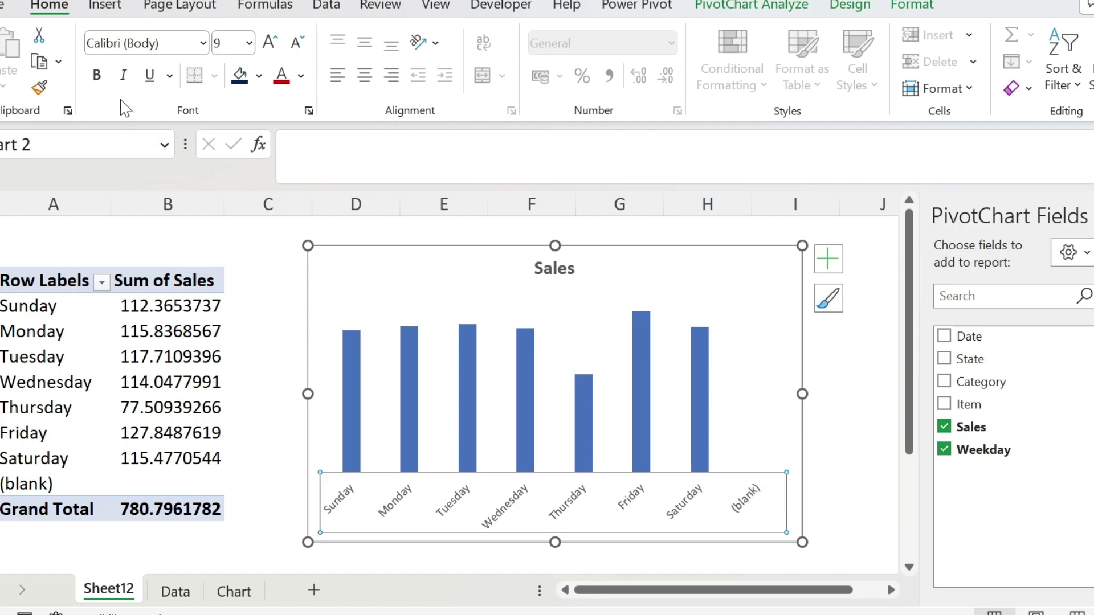
{"action": "left_click", "coordinate": [97, 75]}
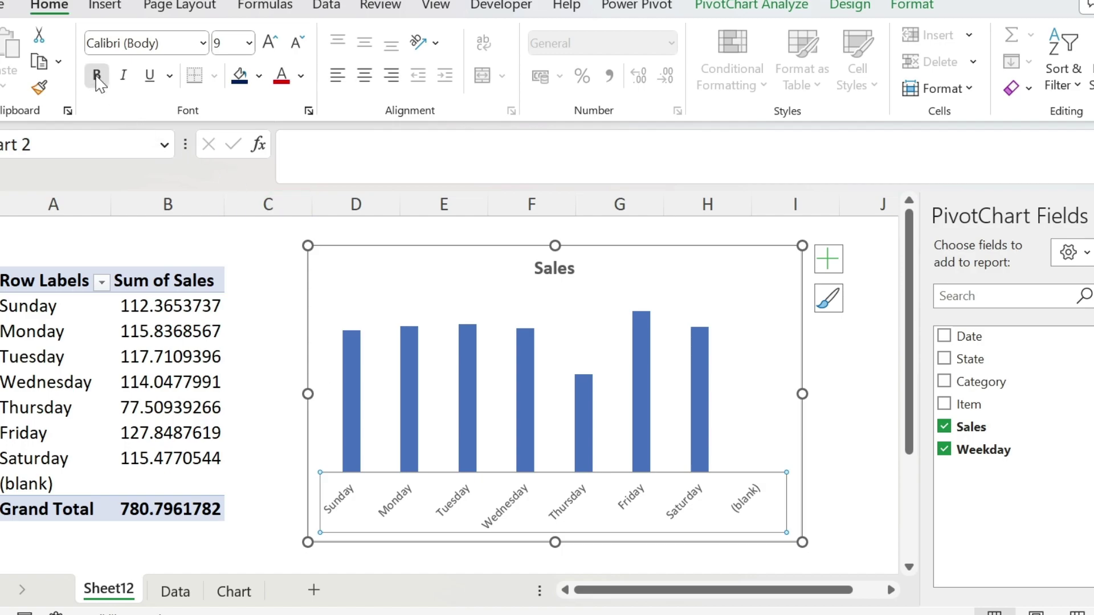
{"action": "left_click", "coordinate": [278, 410]}
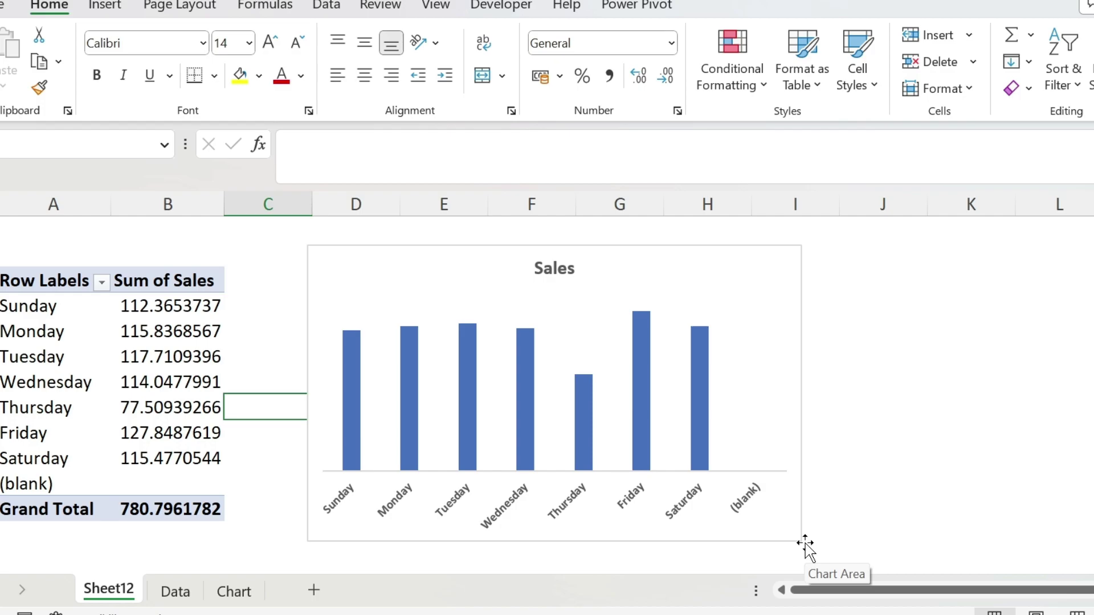
Step: Exclude (blank) from the Row Labels weekday filter
{"action": "left_click", "coordinate": [101, 283]}
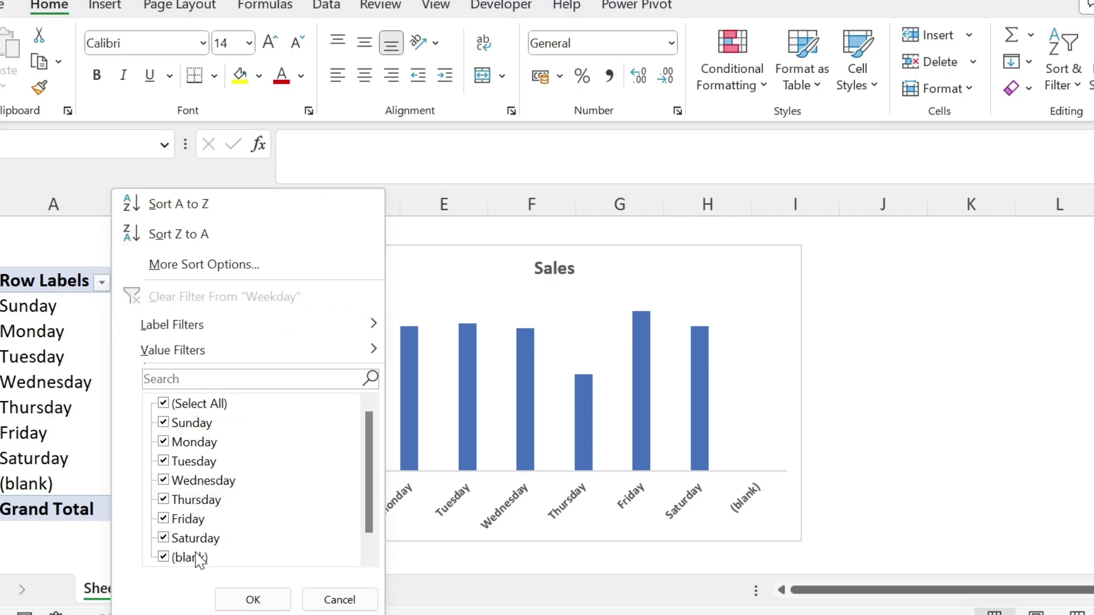
{"action": "left_click", "coordinate": [163, 558]}
{"action": "left_click", "coordinate": [253, 599]}
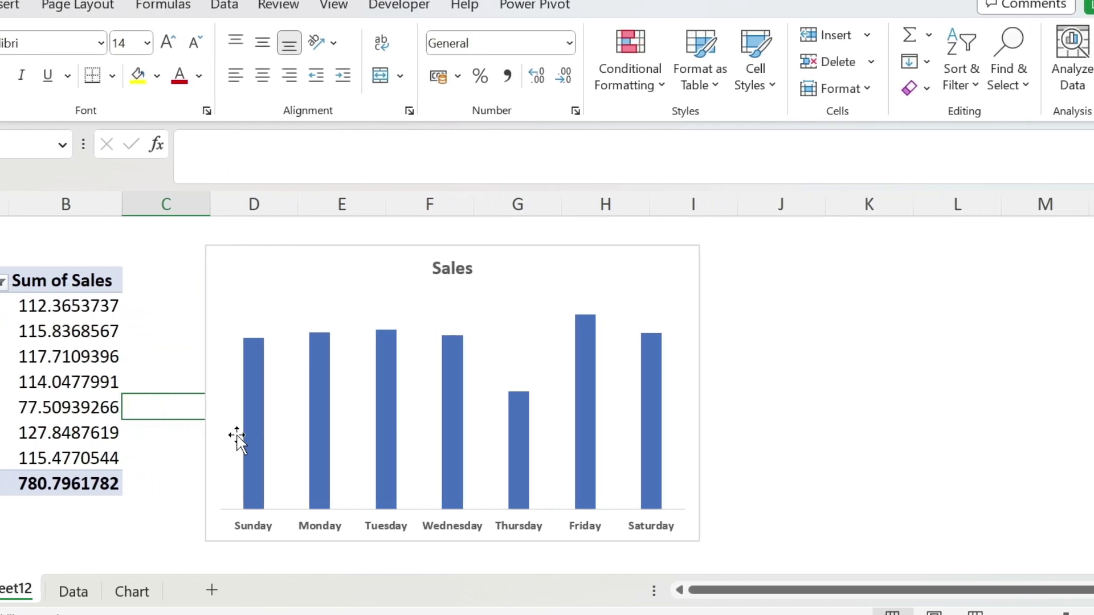
Step: Fill the weekday sales bar series with dark blue via Format Data Series
{"action": "left_click", "coordinate": [214, 372]}
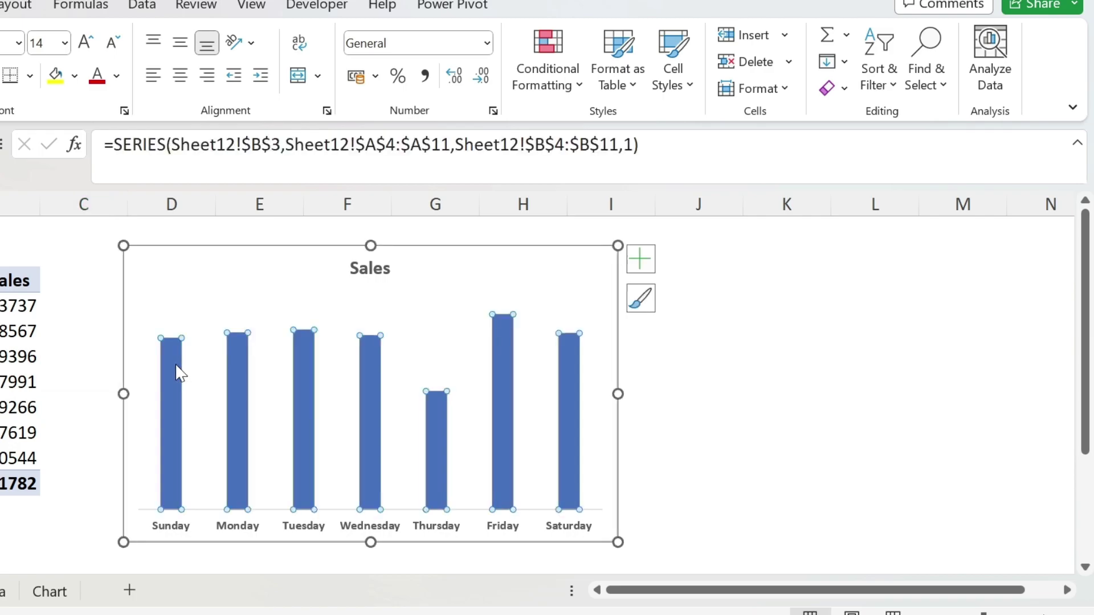
{"action": "right_click", "coordinate": [176, 365]}
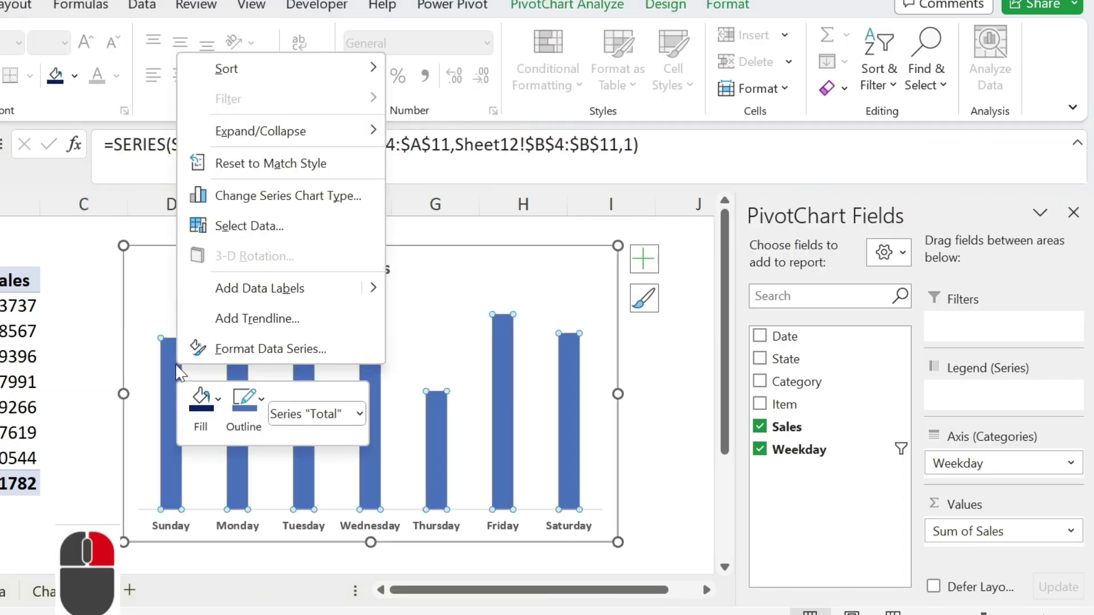
{"action": "left_click", "coordinate": [290, 354]}
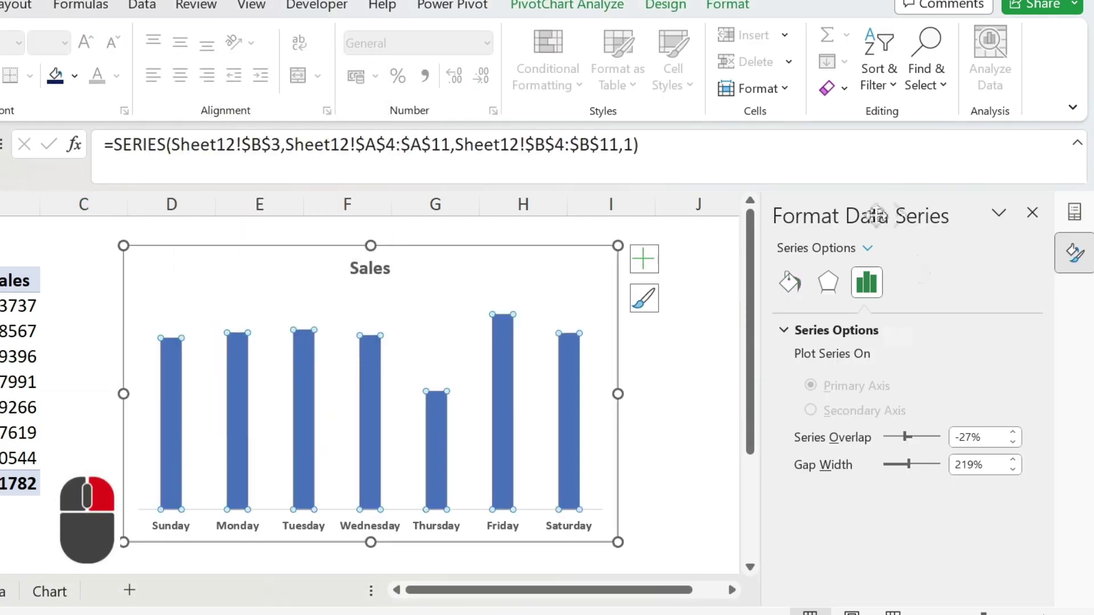
{"action": "left_click", "coordinate": [791, 282]}
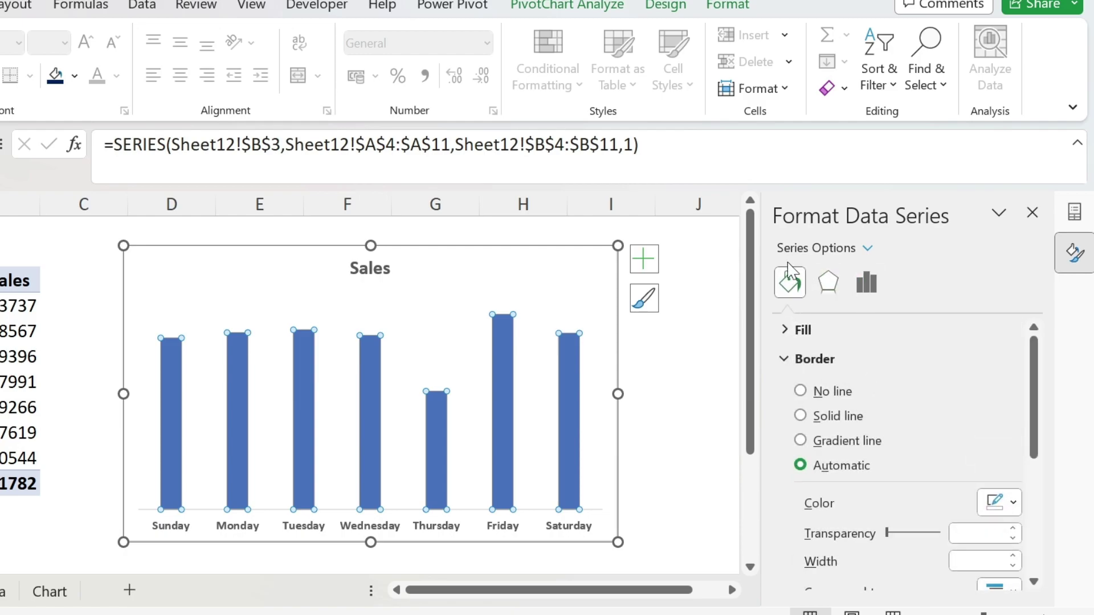
{"action": "left_click", "coordinate": [792, 331]}
{"action": "scroll", "coordinate": [958, 456], "scroll_direction": "down", "scroll_amount": 3}
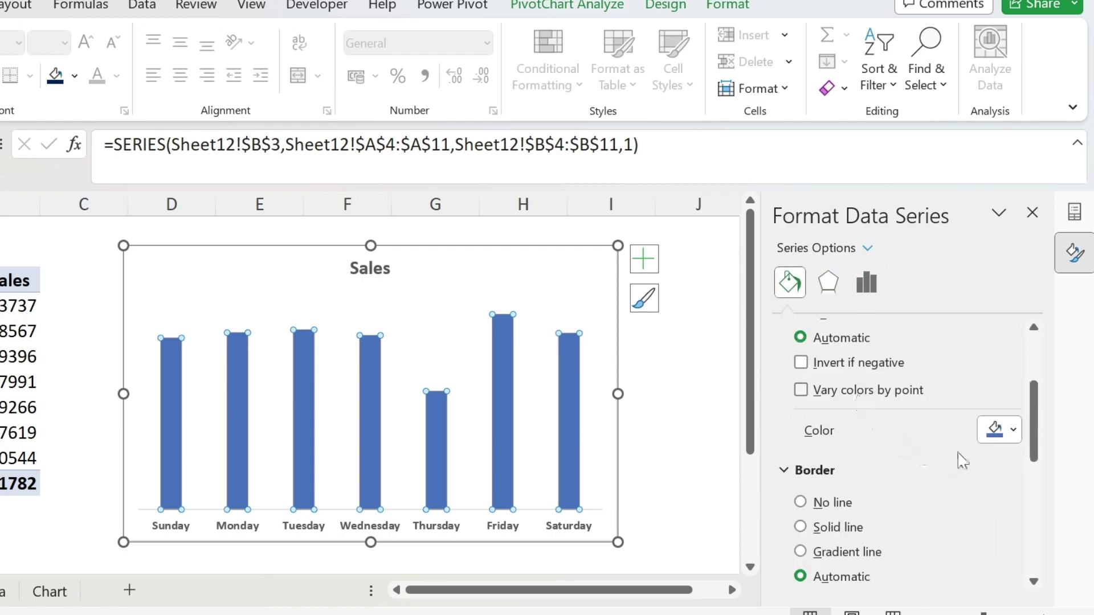
{"action": "left_click", "coordinate": [1003, 432]}
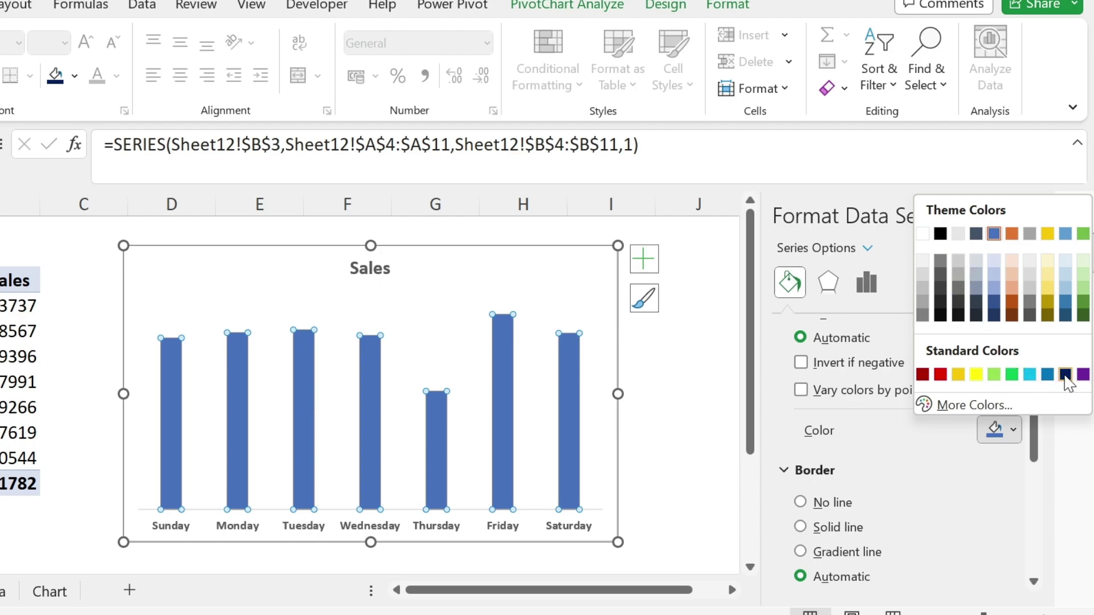
{"action": "left_click", "coordinate": [1065, 376]}
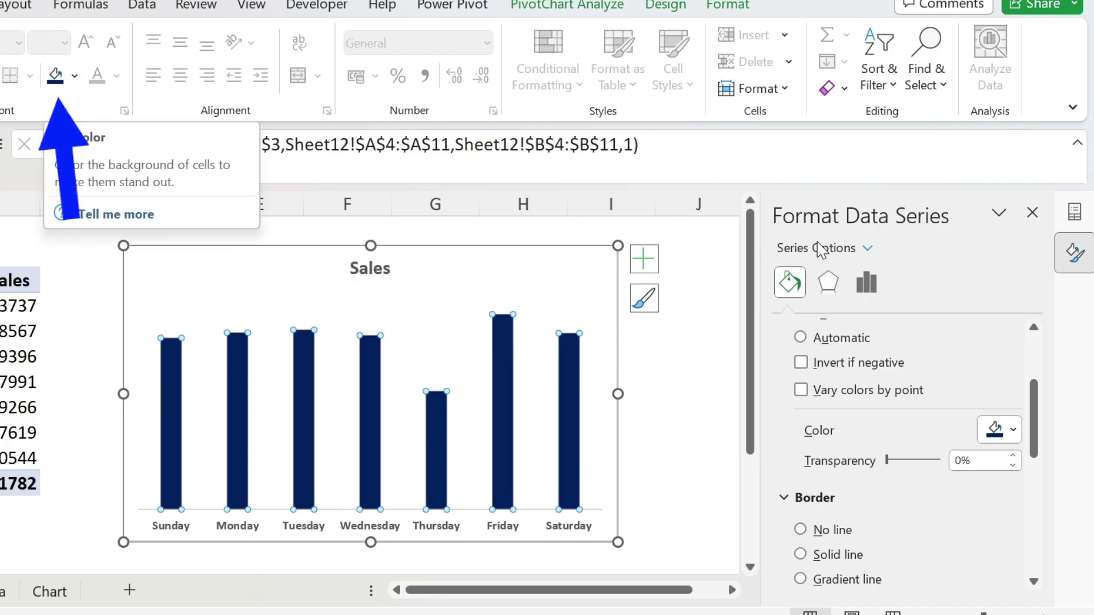
Step: Reduce the series gap width to 114% to widen the bars
{"action": "left_click", "coordinate": [867, 283]}
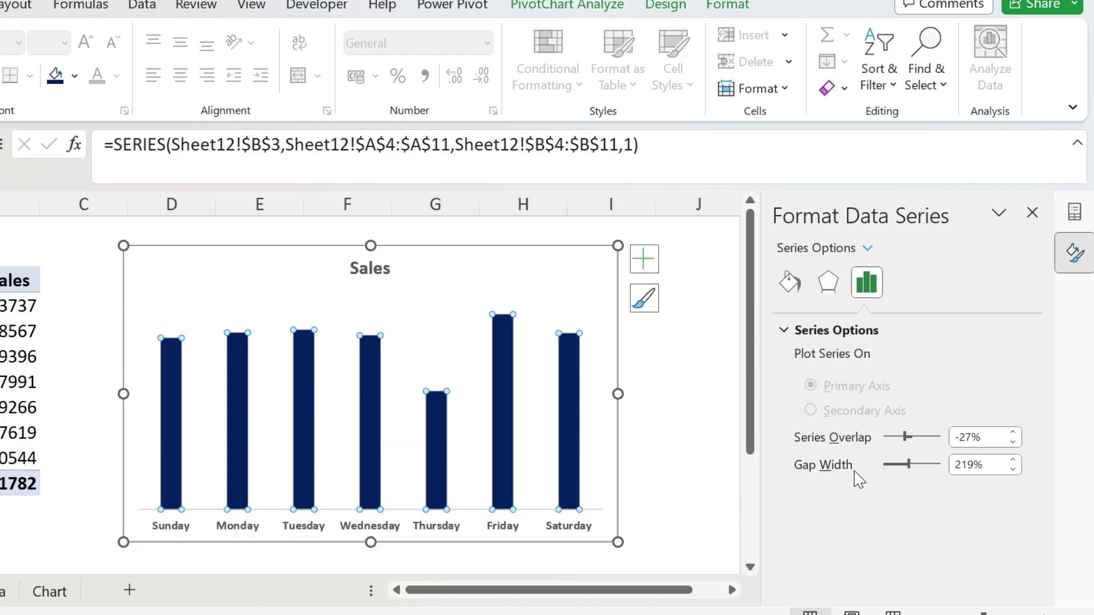
{"action": "left_click_drag", "start_coordinate": [910, 464], "coordinate": [906, 464]}
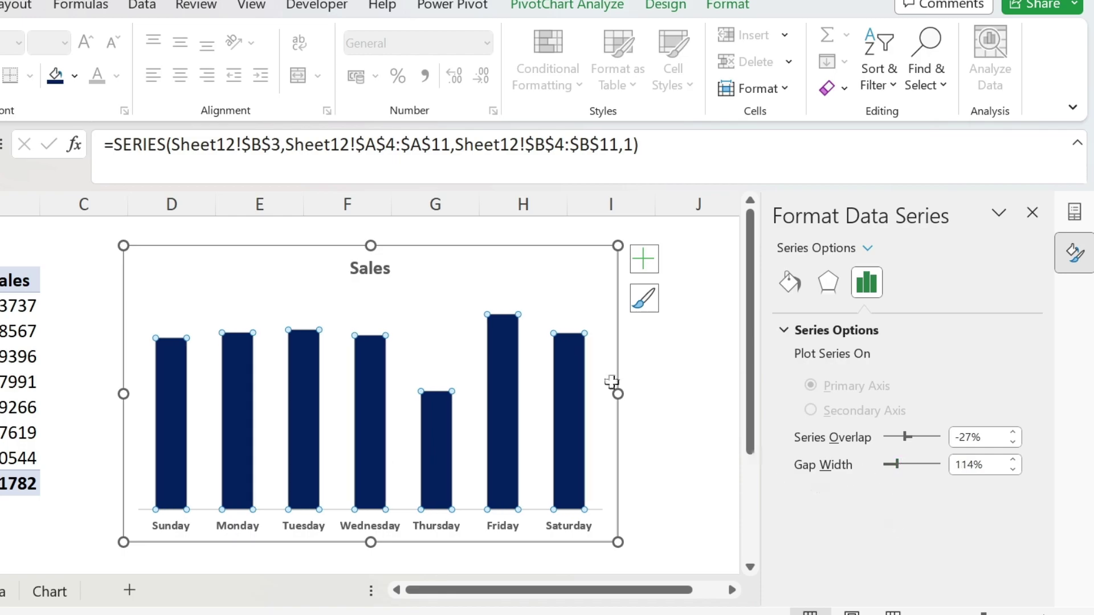
{"action": "mouse_move", "coordinate": [315, 431]}
Step: Add data labels to the bars and apply Comma Style to pivot values B4:B11
{"action": "left_click", "coordinate": [631, 264]}
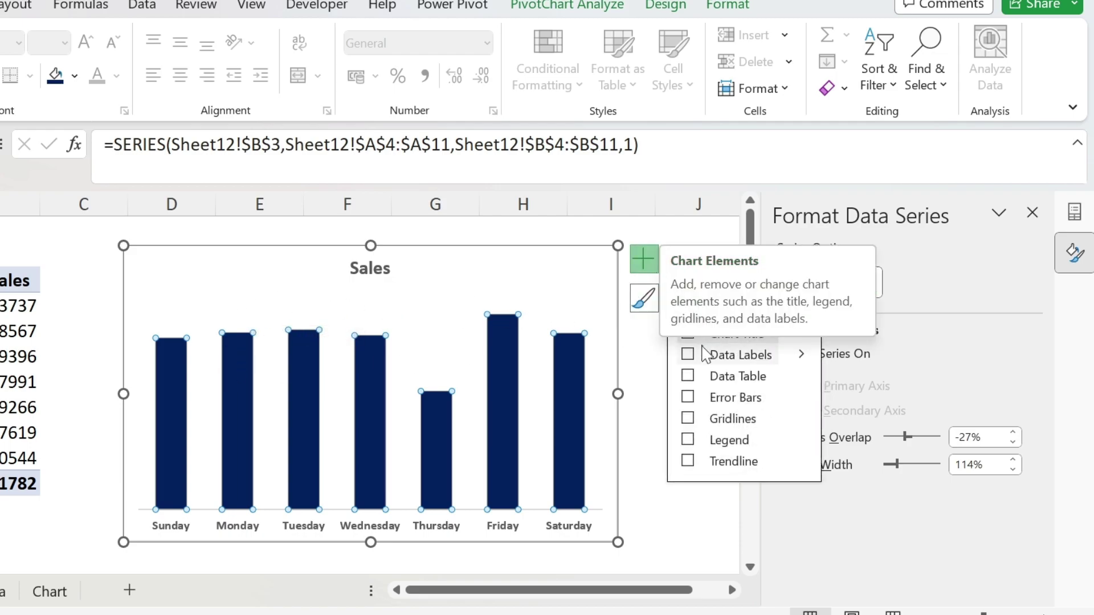
{"action": "left_click", "coordinate": [686, 356]}
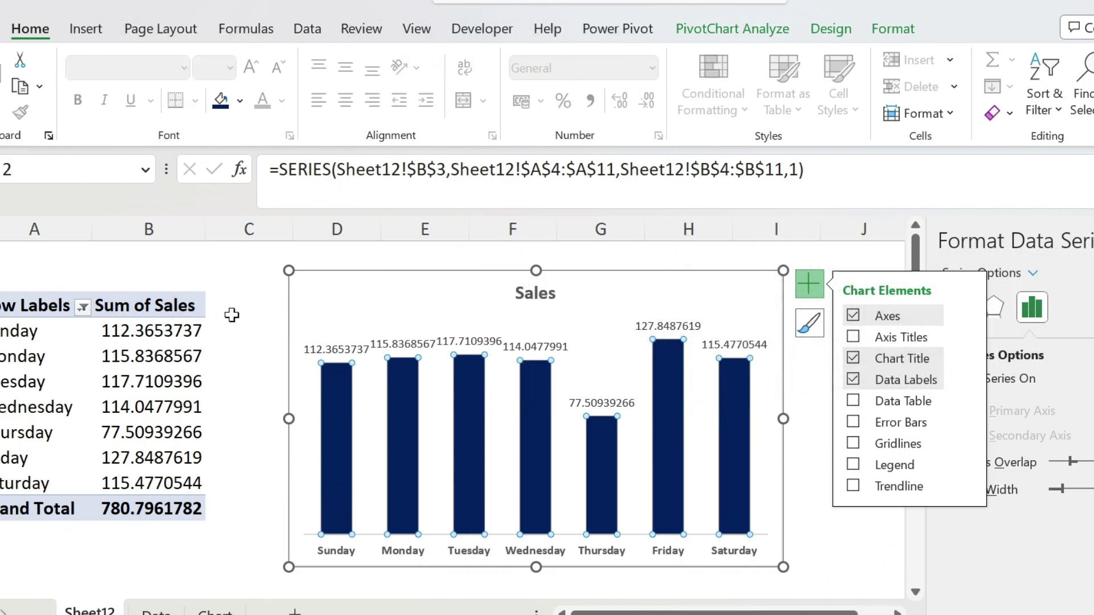
{"action": "left_click_drag", "start_coordinate": [151, 330], "coordinate": [145, 509]}
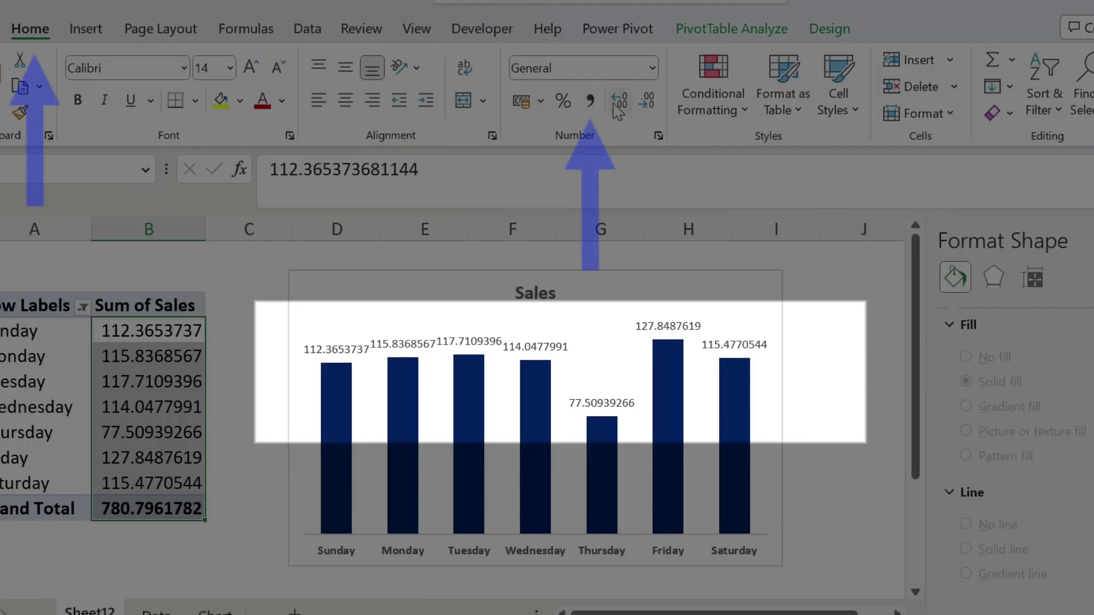
{"action": "left_click", "coordinate": [590, 104]}
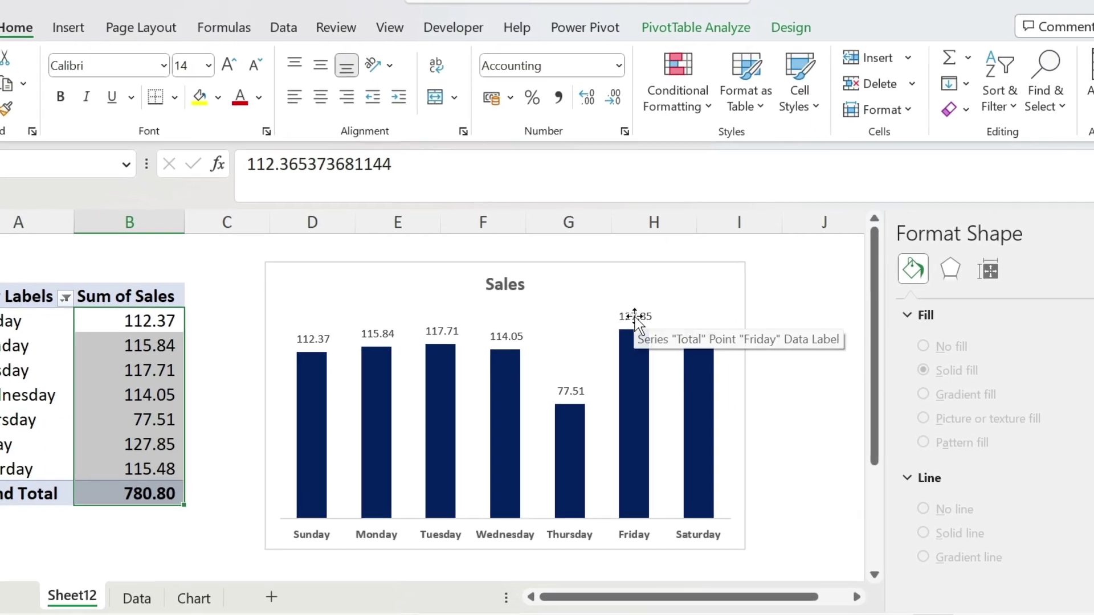
Step: Format the chart's data labels as Number with 0 decimal places
{"action": "left_click", "coordinate": [670, 326]}
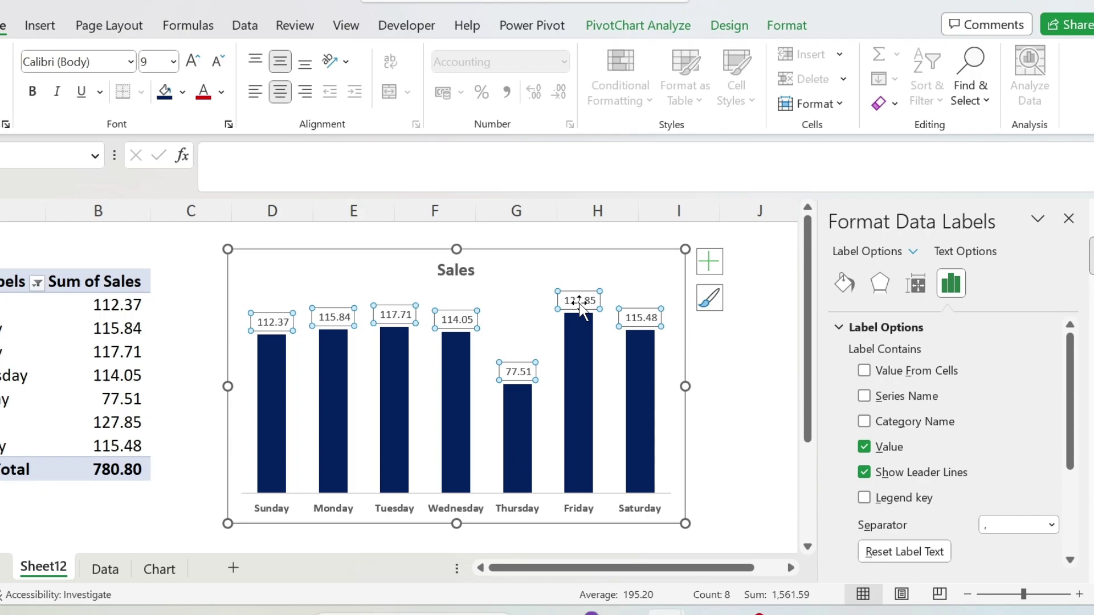
{"action": "scroll", "coordinate": [967, 437], "scroll_direction": "down", "scroll_amount": 3}
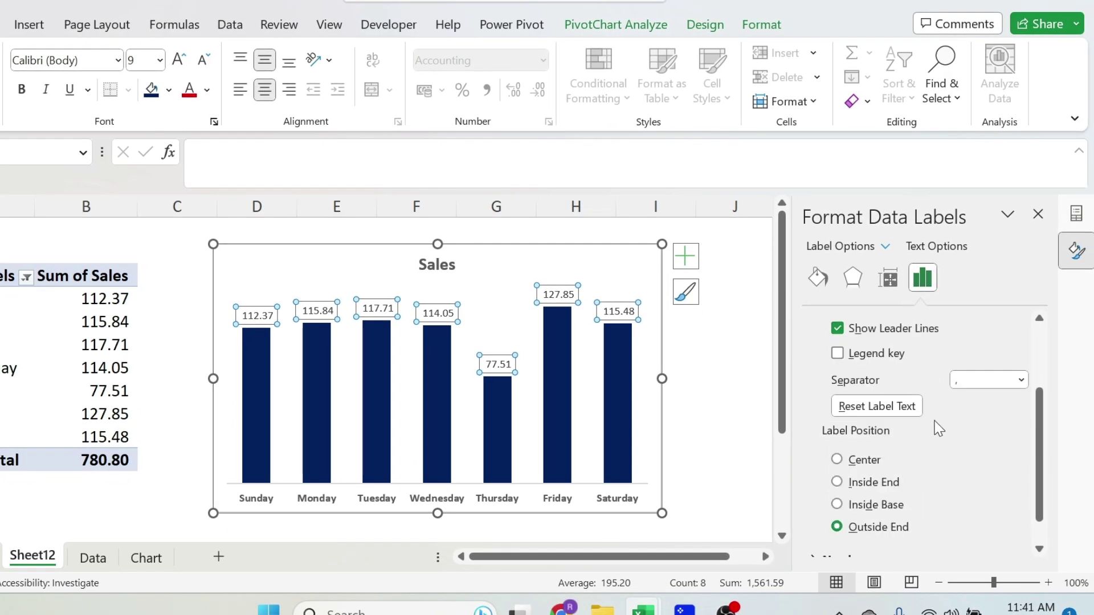
{"action": "scroll", "coordinate": [938, 427], "scroll_direction": "down", "scroll_amount": 1}
{"action": "left_click", "coordinate": [815, 548]}
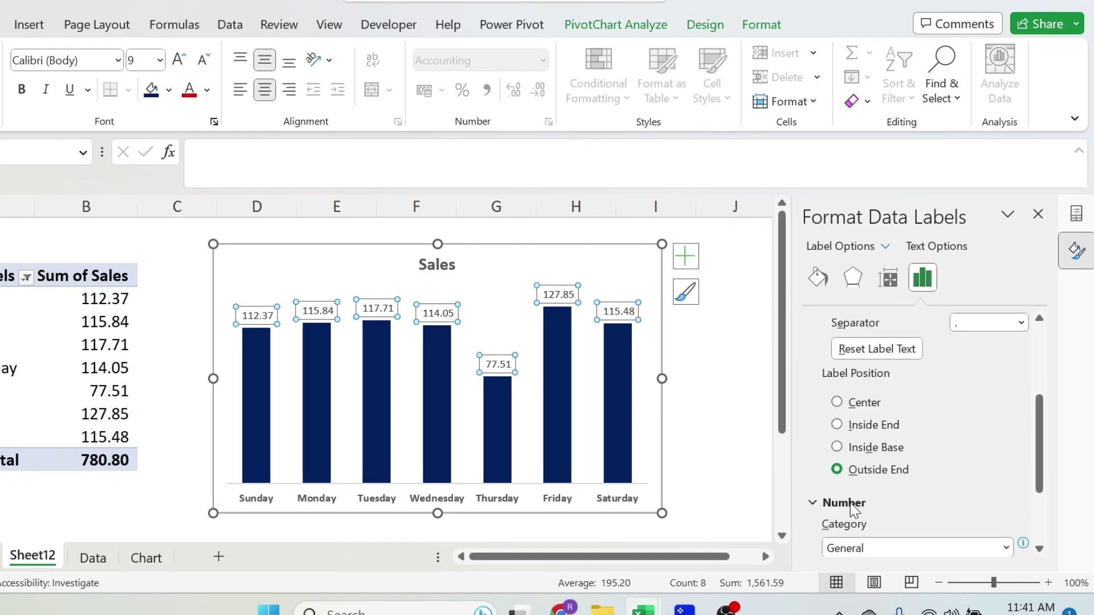
{"action": "left_click", "coordinate": [877, 453]}
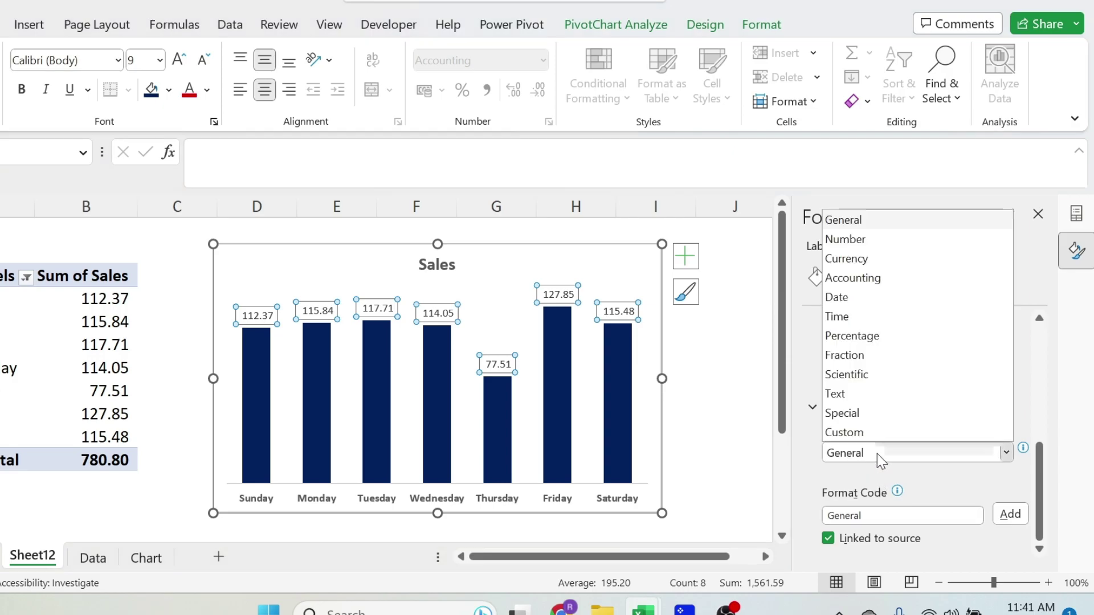
{"action": "left_click", "coordinate": [850, 240]}
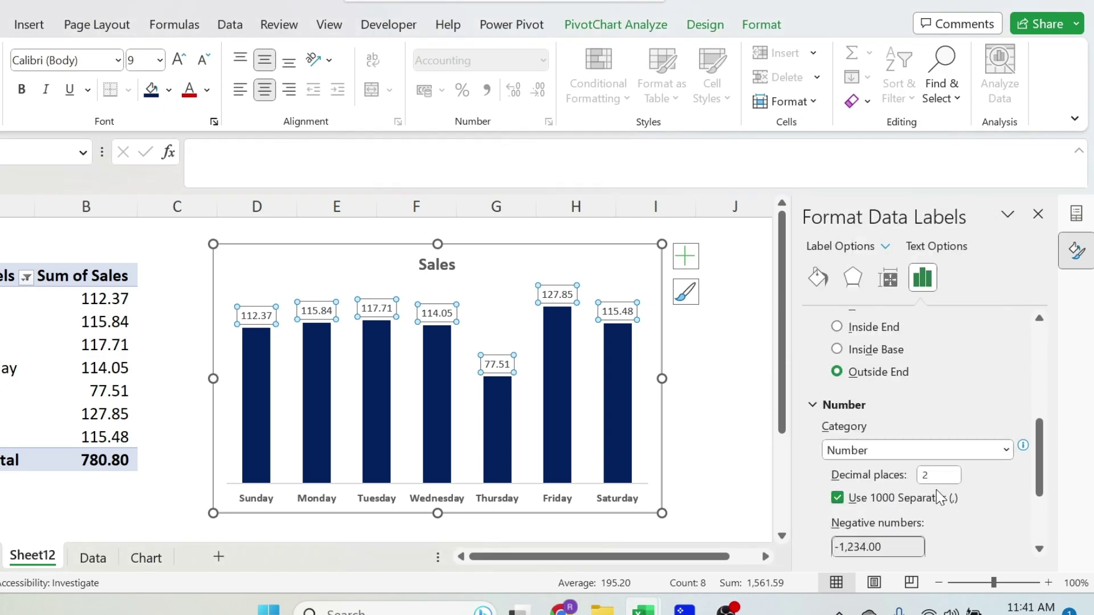
{"action": "double_click", "coordinate": [935, 475]}
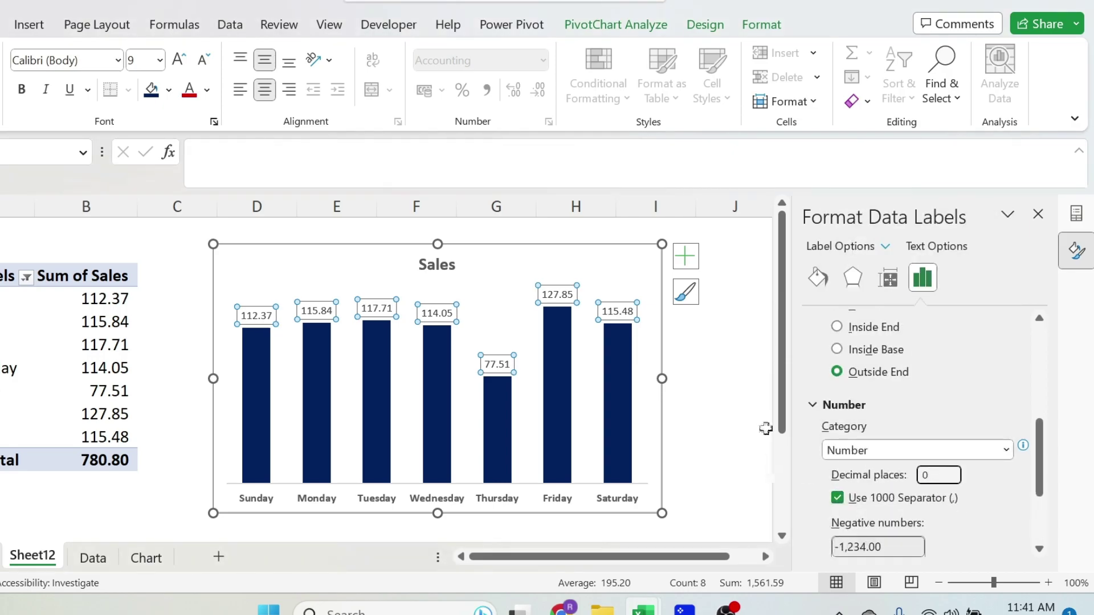
{"action": "type", "text": "0"}
{"action": "left_click", "coordinate": [730, 357]}
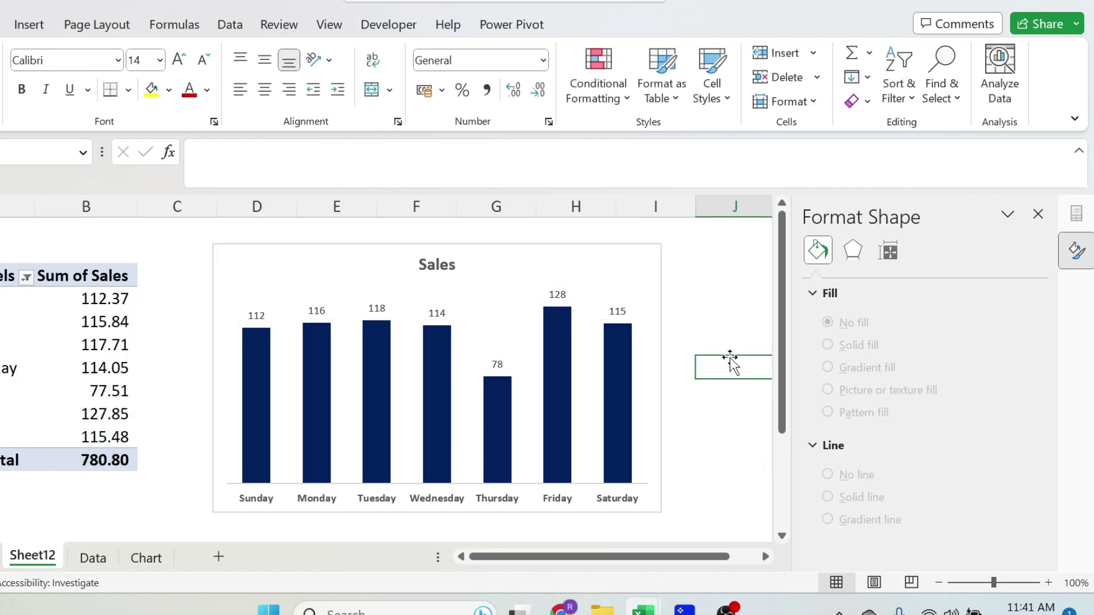
Step: Make the weekday sales data labels bold
{"action": "left_click", "coordinate": [556, 294]}
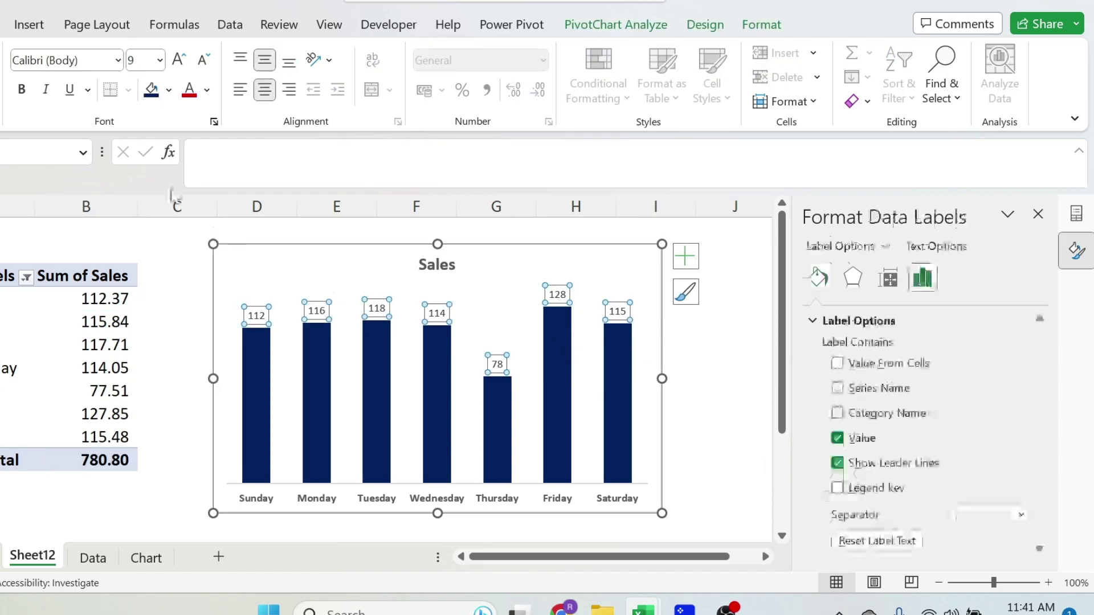
{"action": "left_click", "coordinate": [22, 89]}
{"action": "left_click", "coordinate": [727, 363]}
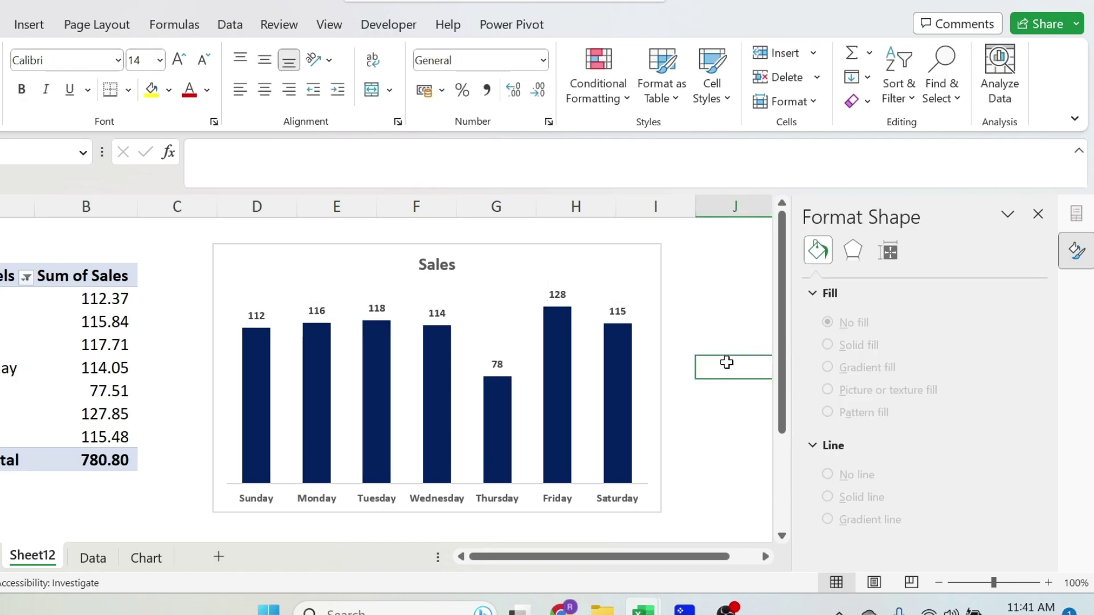
Step: Set the Sales chart area to No fill and No line, then close the formatting pane
{"action": "left_click", "coordinate": [327, 245]}
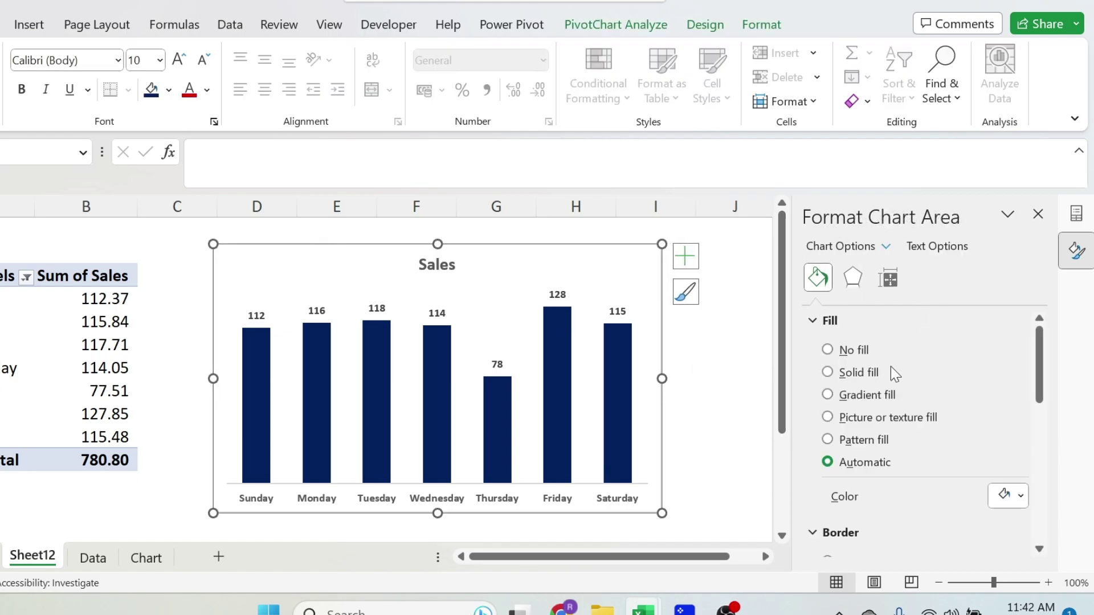
{"action": "left_click", "coordinate": [828, 350]}
{"action": "scroll", "coordinate": [828, 399], "scroll_direction": "down", "scroll_amount": 3}
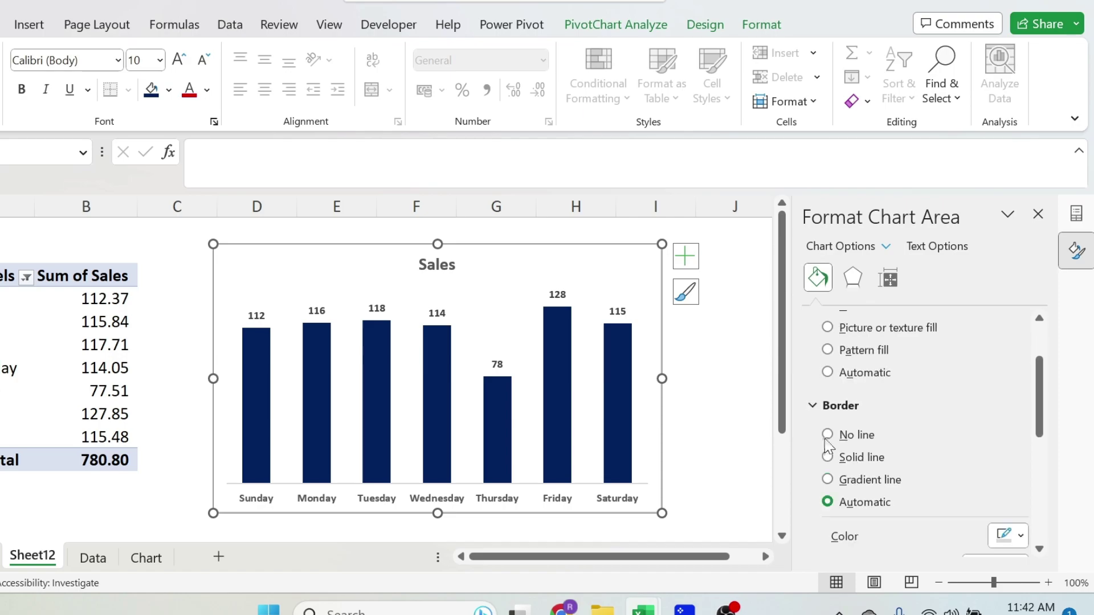
{"action": "left_click", "coordinate": [827, 434]}
{"action": "left_click", "coordinate": [721, 392]}
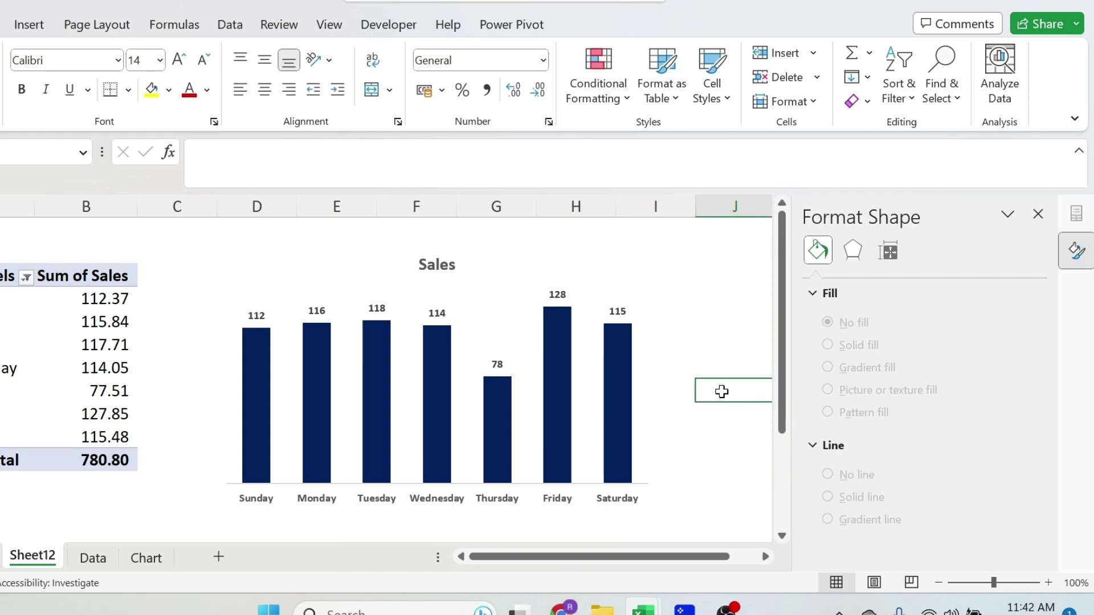
{"action": "left_click", "coordinate": [1038, 214]}
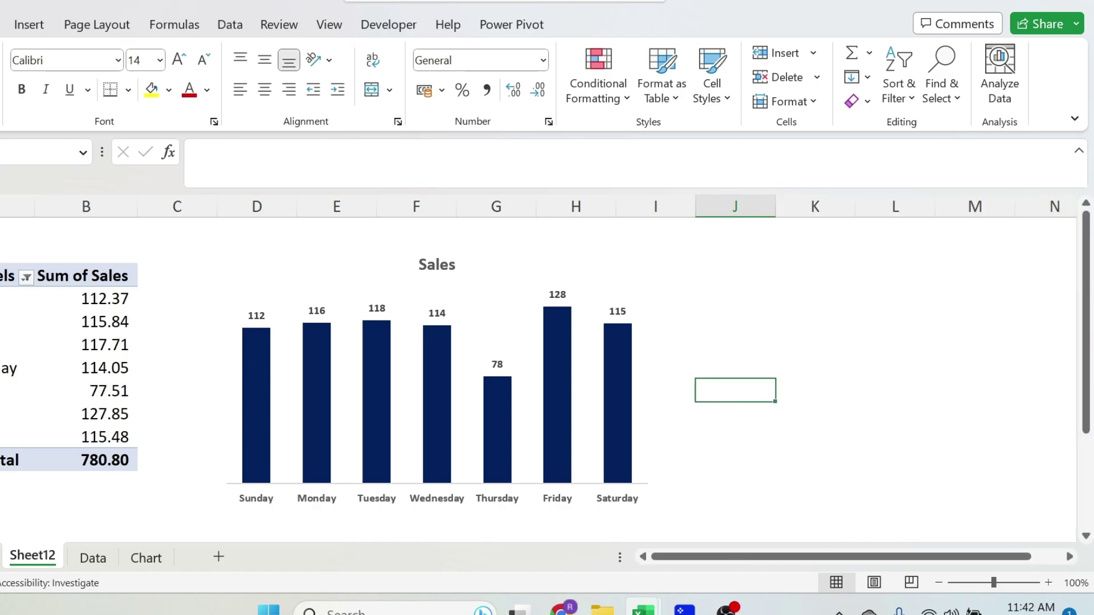
Step: Add a State slicer from the pivot fields, placing it left and shifting the Sales chart right
{"action": "left_click", "coordinate": [17, 344]}
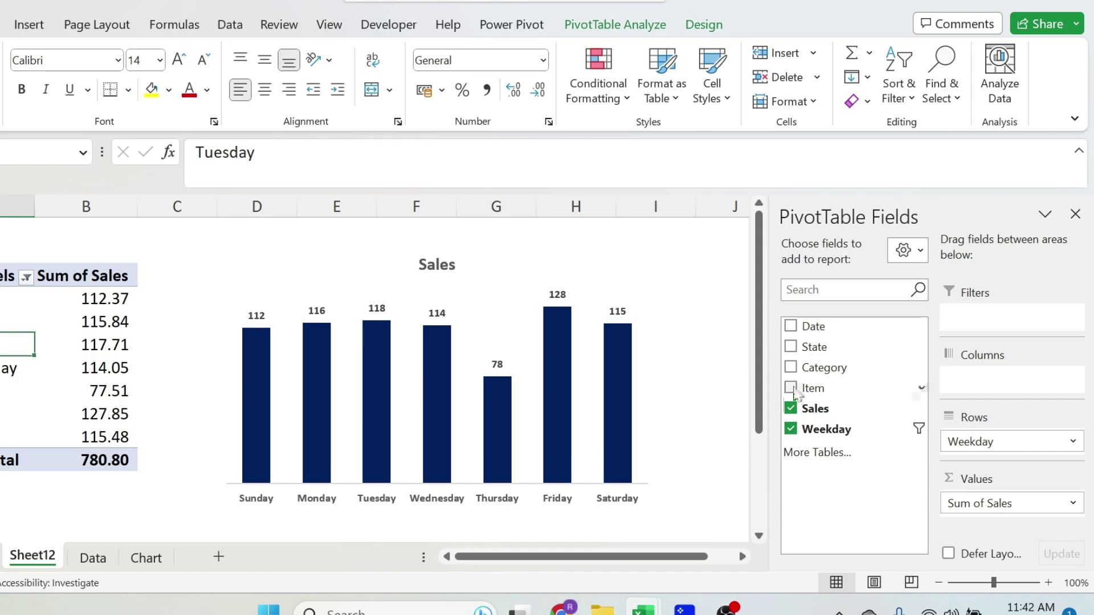
{"action": "right_click", "coordinate": [823, 350]}
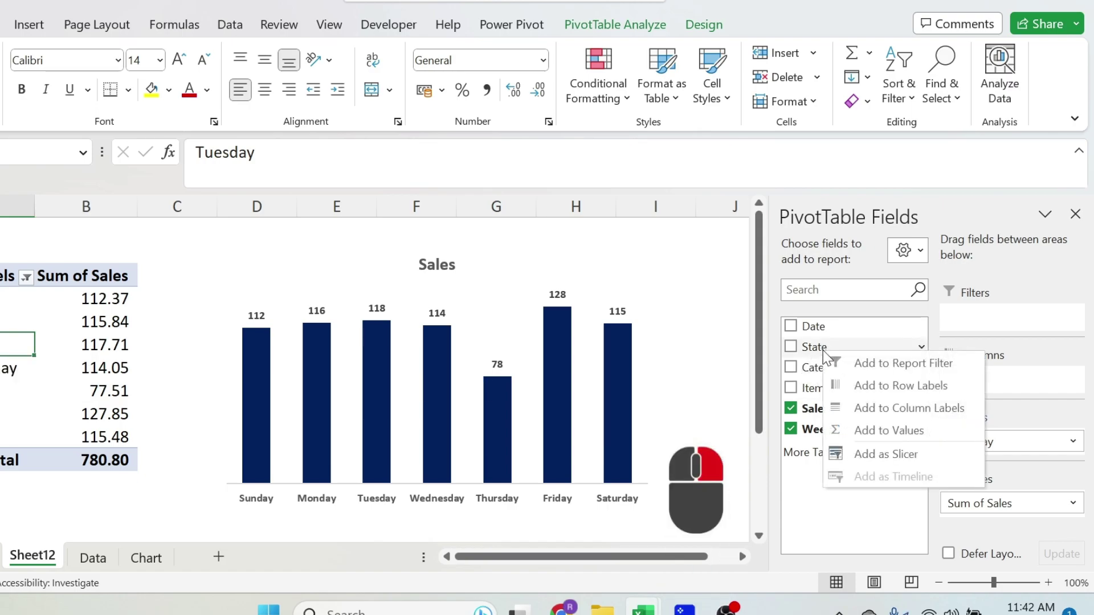
{"action": "left_click", "coordinate": [891, 458]}
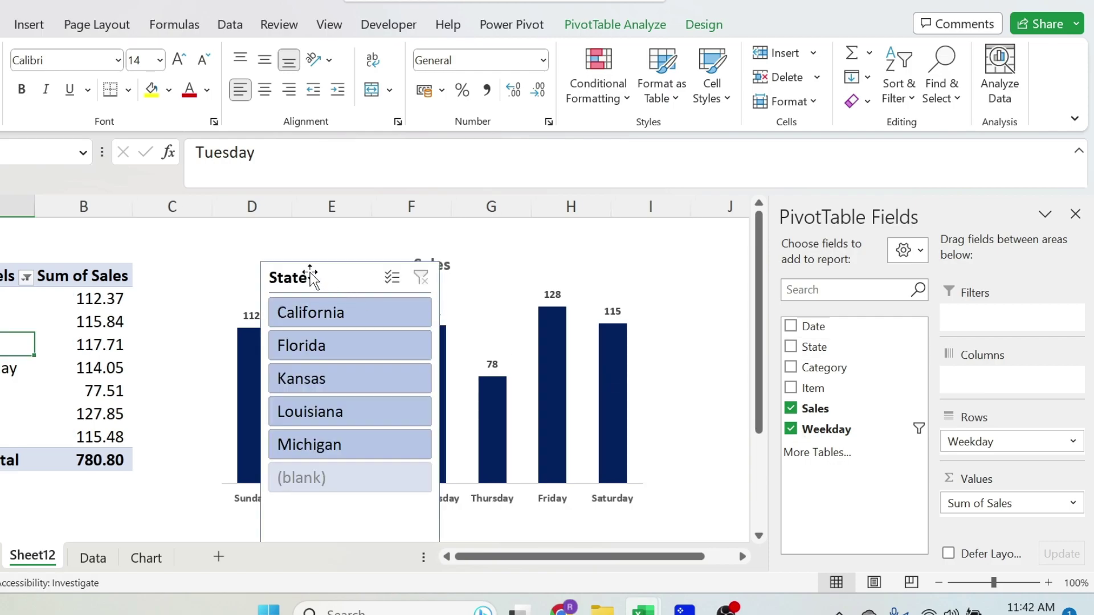
{"action": "left_click_drag", "start_coordinate": [310, 275], "coordinate": [200, 273]}
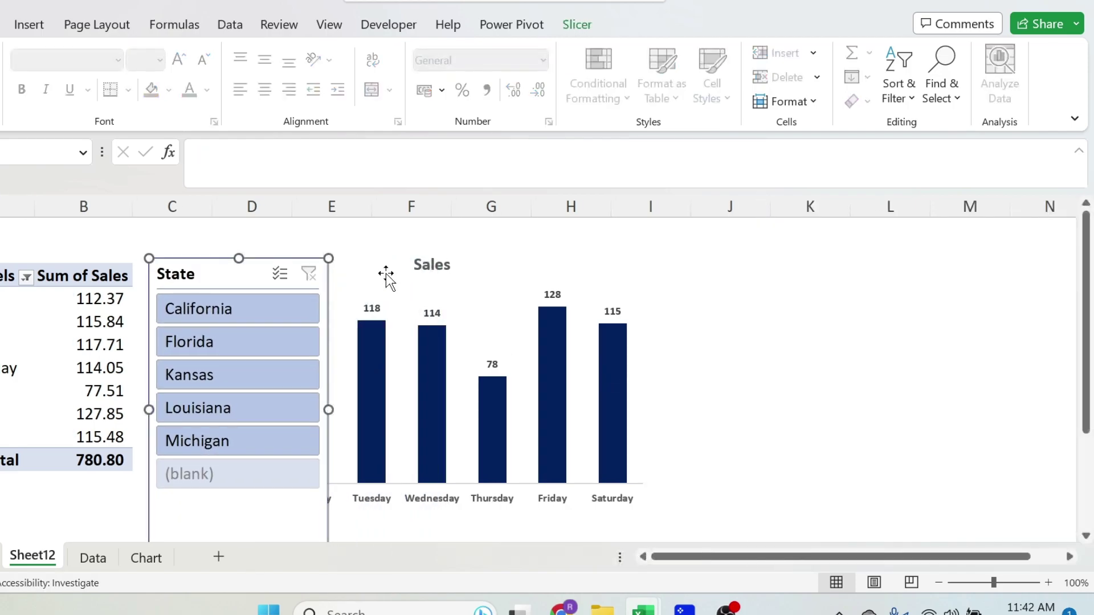
{"action": "left_click_drag", "start_coordinate": [408, 274], "coordinate": [498, 246]}
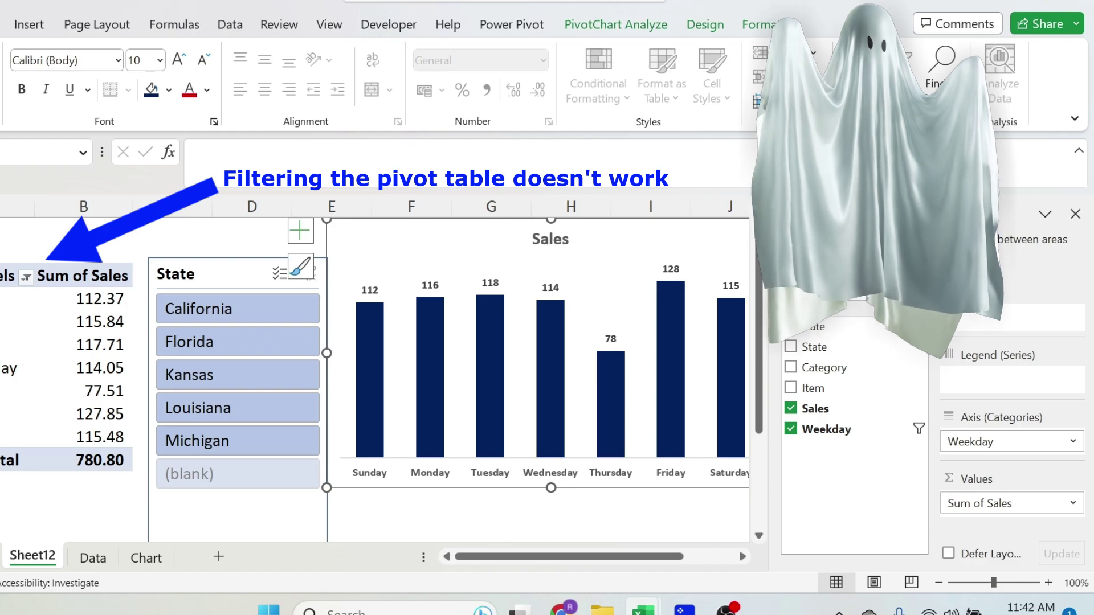
Step: Turn on 'Hide items with no data' in the State slicer's settings
{"action": "right_click", "coordinate": [205, 278]}
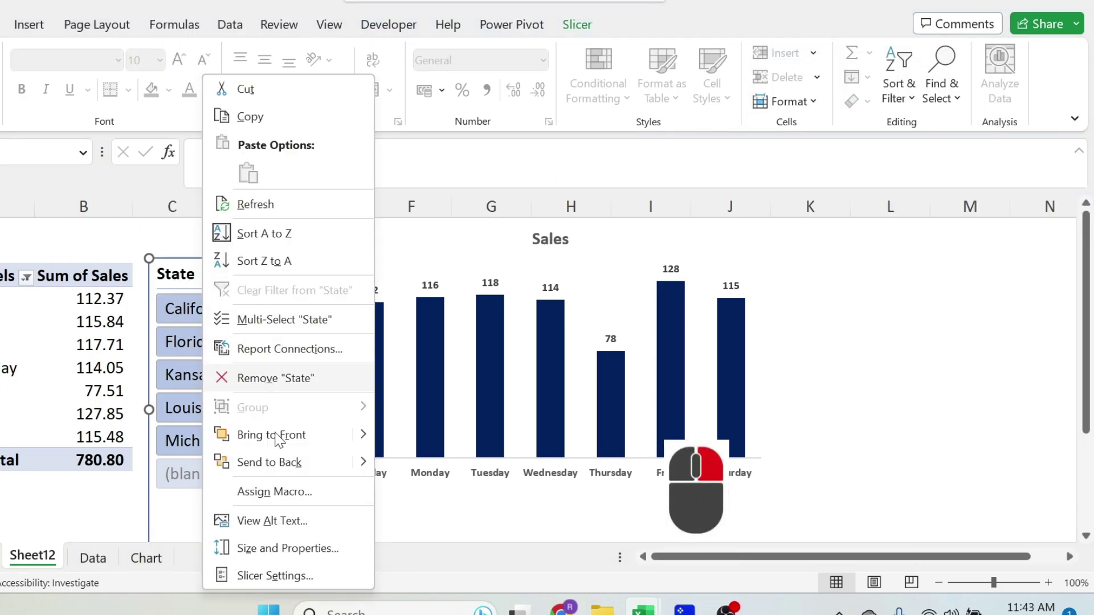
{"action": "left_click", "coordinate": [300, 576]}
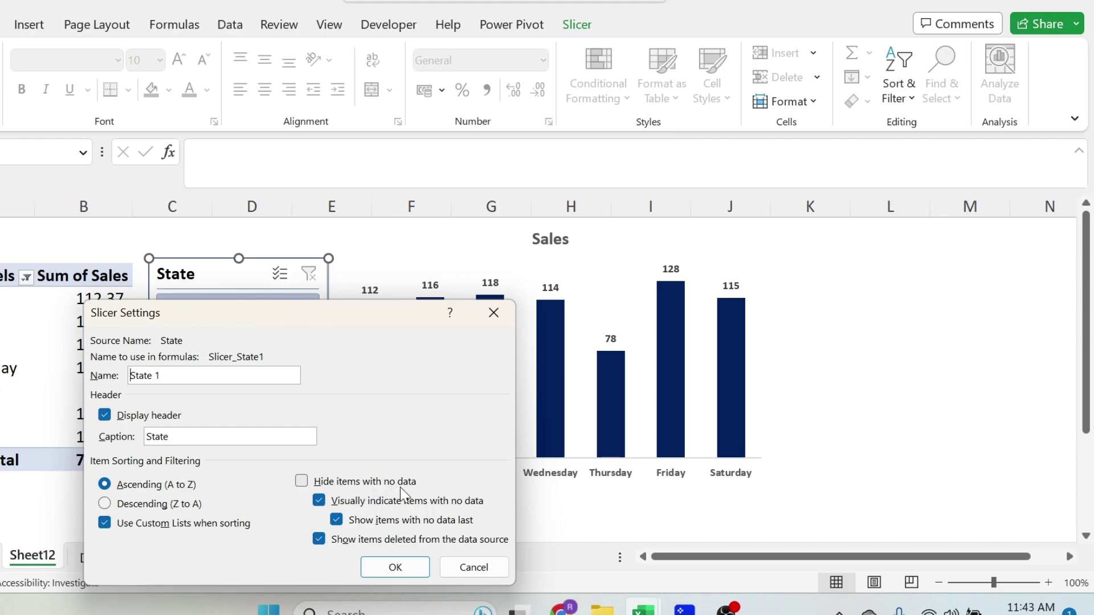
{"action": "left_click", "coordinate": [306, 486]}
{"action": "left_click", "coordinate": [394, 566]}
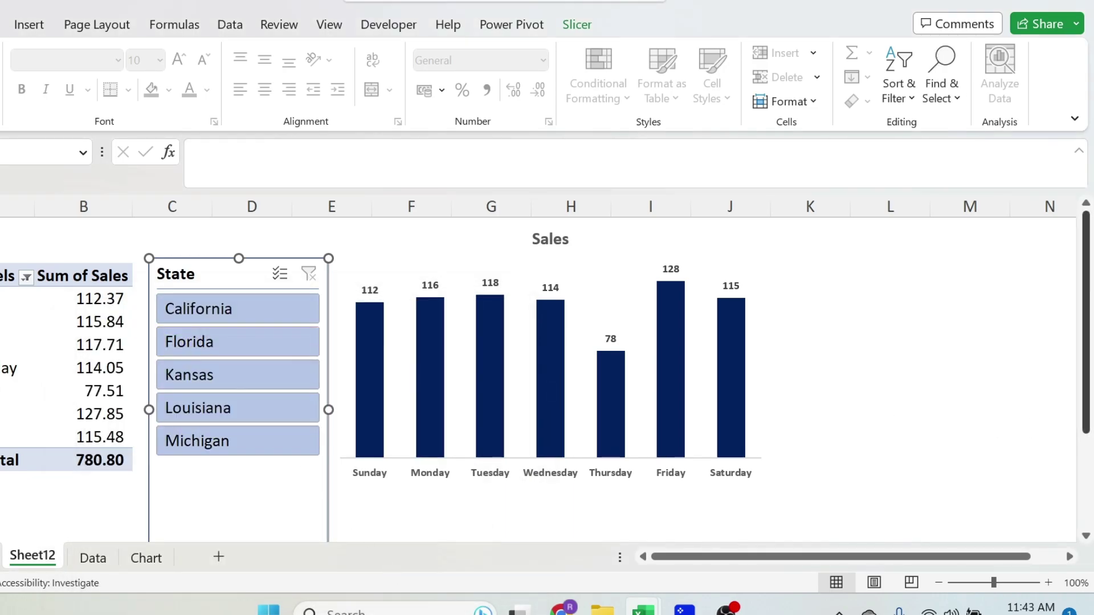
Step: Shorten the State slicer so it just fits its five states
{"action": "left_click_drag", "start_coordinate": [1085, 399], "coordinate": [1085, 476]}
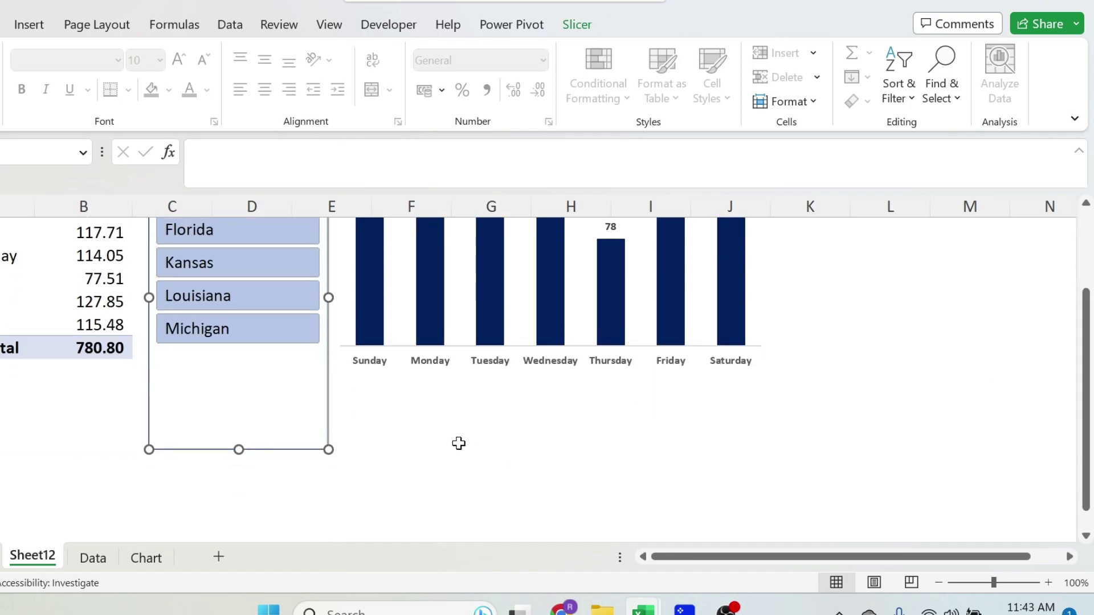
{"action": "left_click_drag", "start_coordinate": [237, 450], "coordinate": [237, 350]}
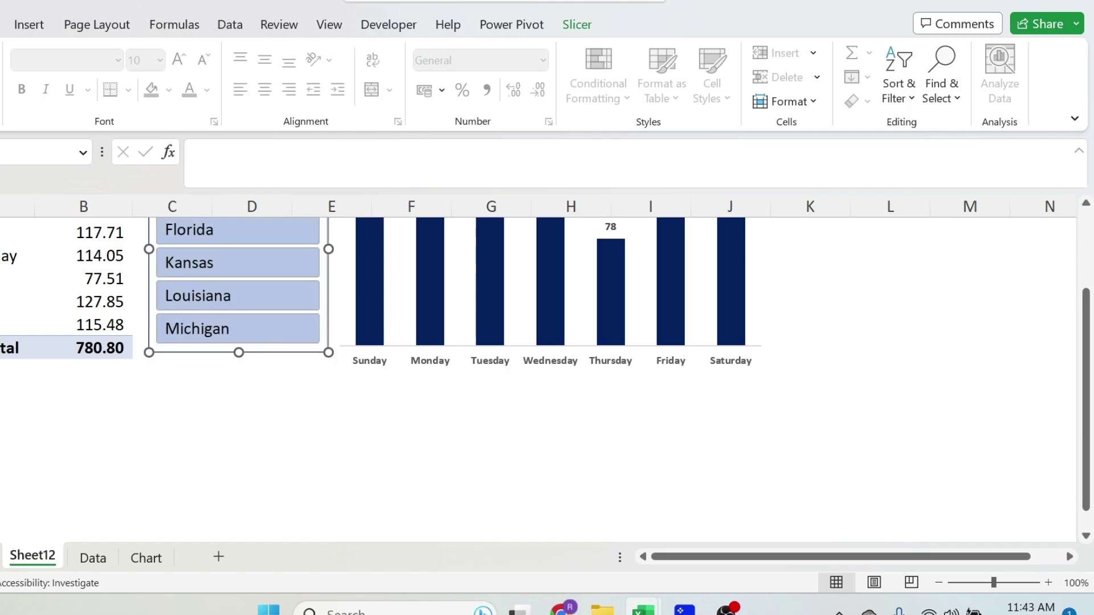
{"action": "left_click_drag", "start_coordinate": [1085, 394], "coordinate": [1083, 317]}
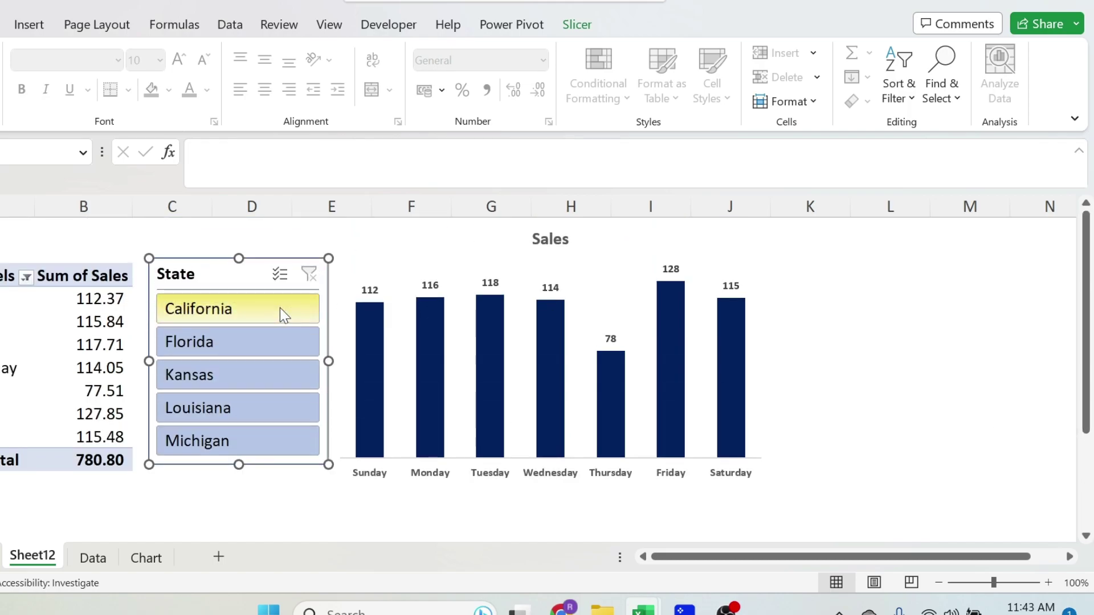
Step: Delete the orange custom style and Slicer Style 1 from the slicer styles gallery
{"action": "left_click", "coordinate": [575, 25]}
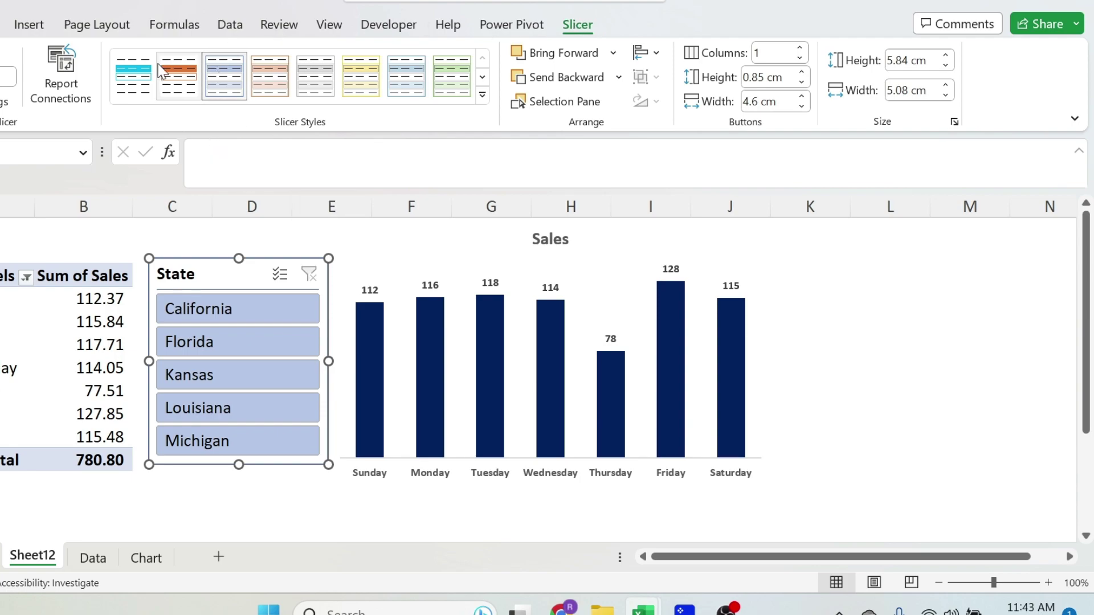
{"action": "right_click", "coordinate": [179, 83]}
{"action": "left_click", "coordinate": [227, 144]}
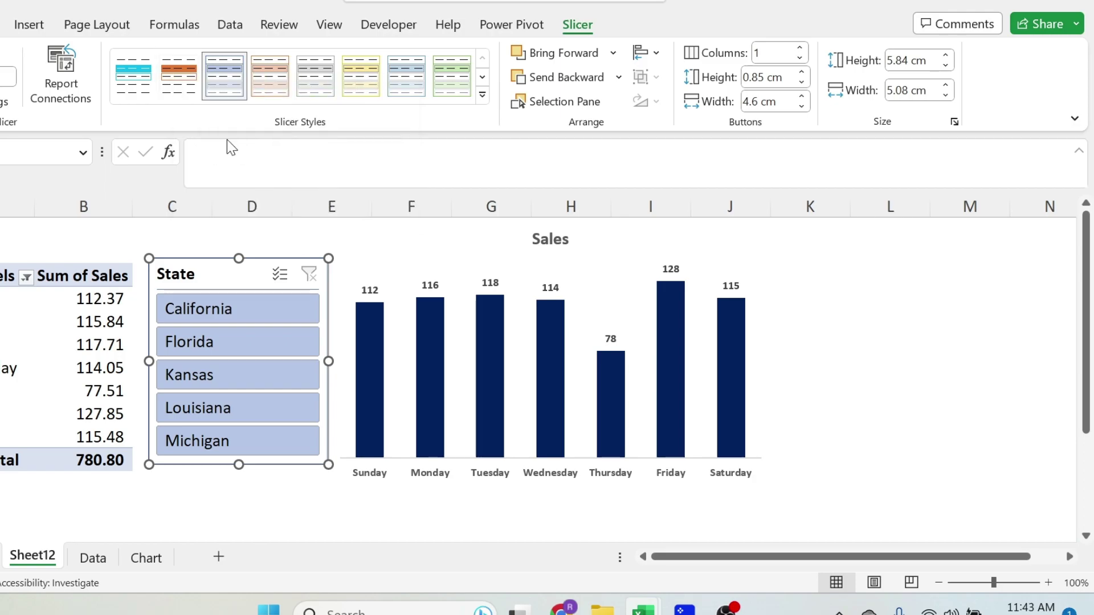
{"action": "left_click", "coordinate": [471, 339]}
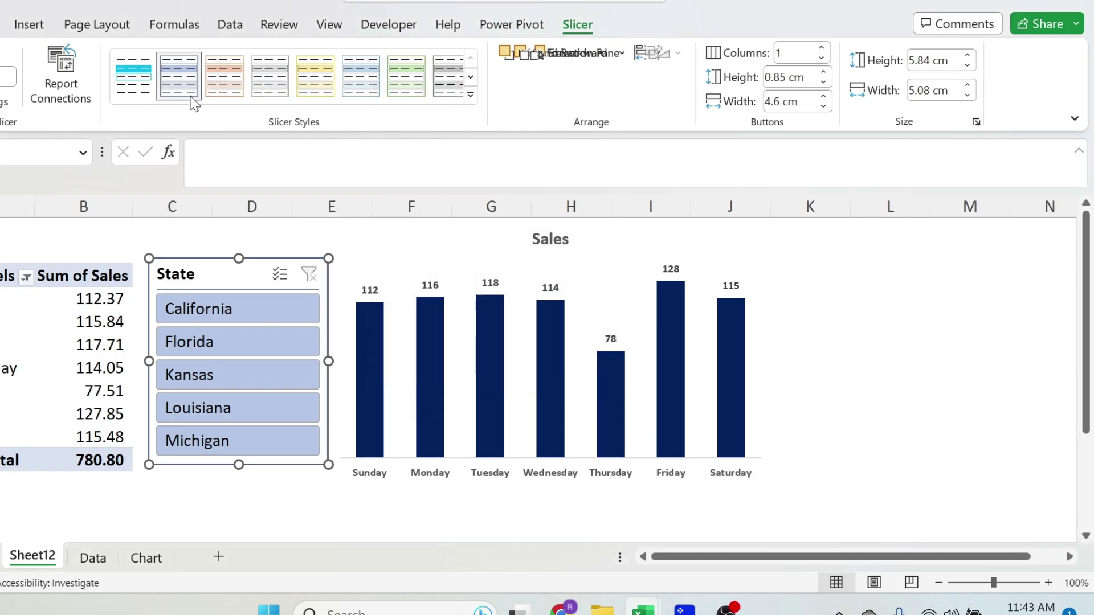
{"action": "right_click", "coordinate": [143, 73]}
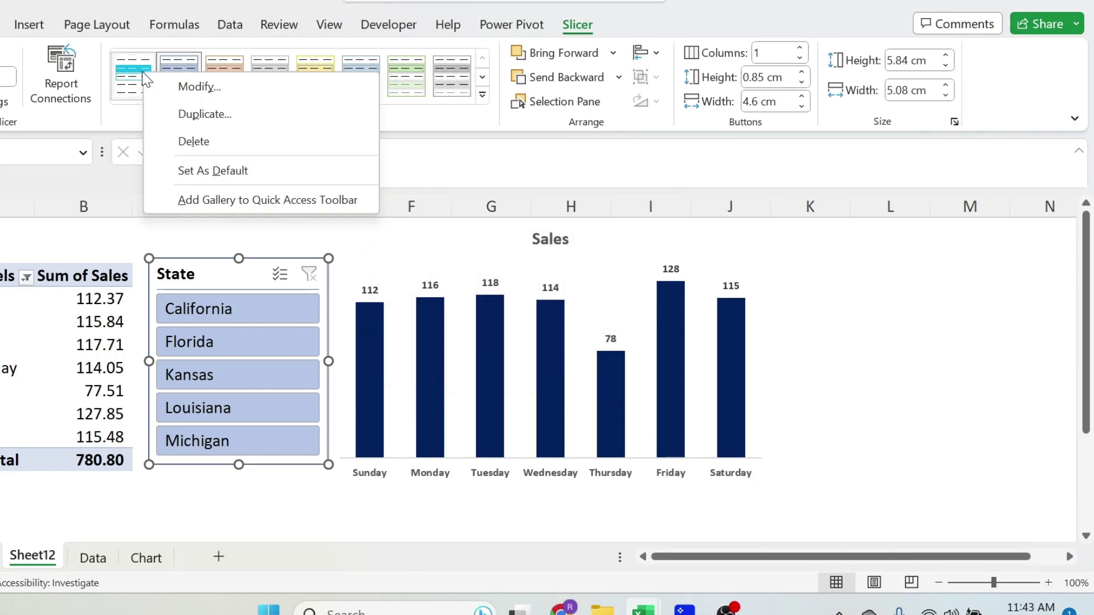
{"action": "left_click", "coordinate": [228, 143]}
{"action": "left_click", "coordinate": [469, 338]}
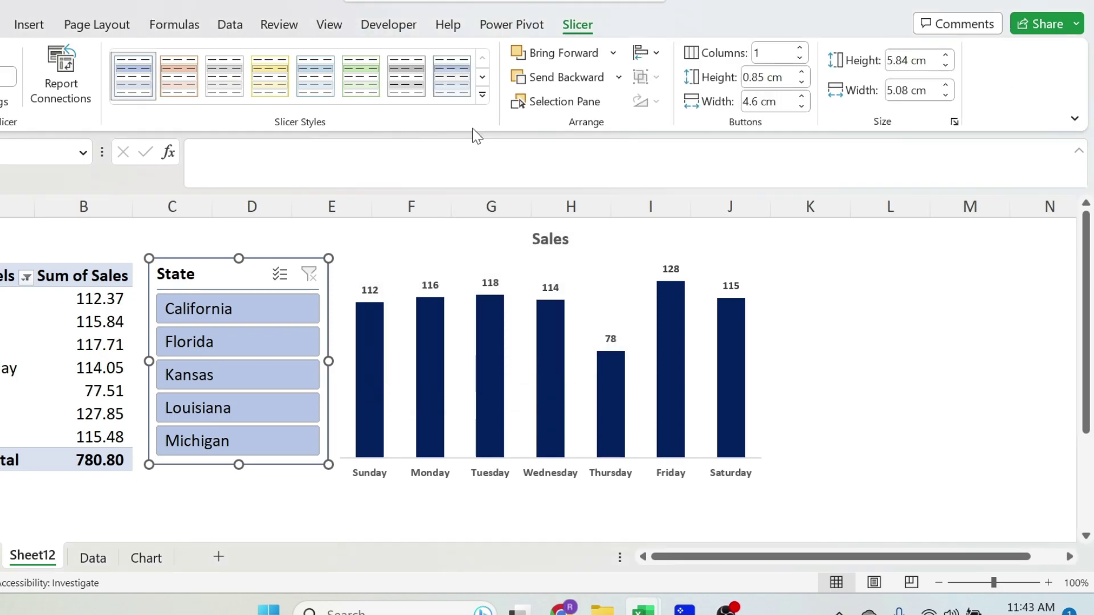
{"action": "left_click", "coordinate": [482, 100]}
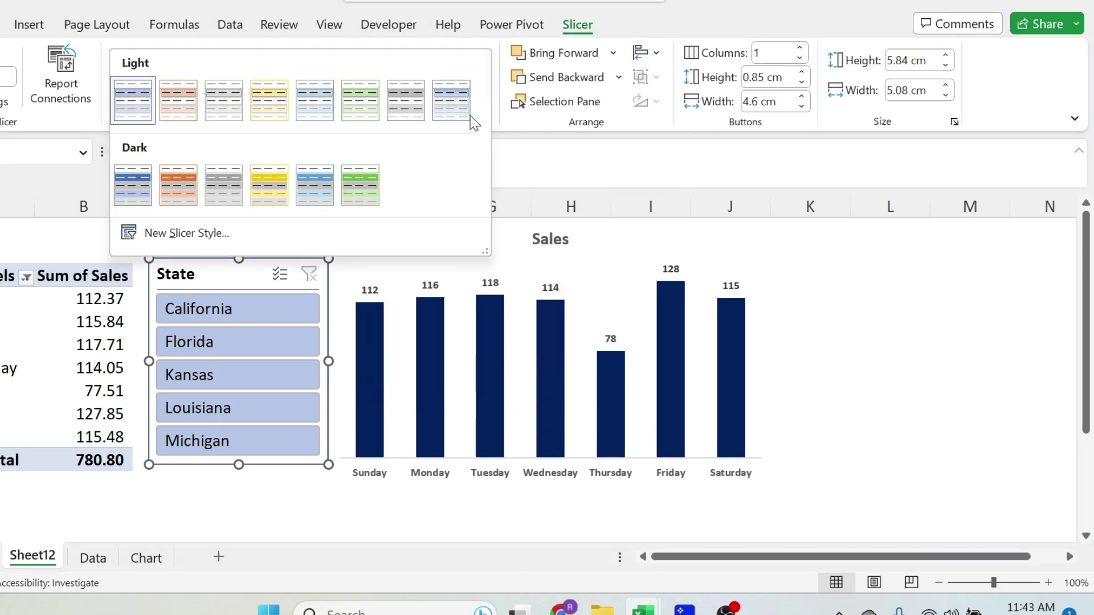
Step: Create a new slicer style with an orange fill on Selected Item with Data, font left Automatic
{"action": "left_click", "coordinate": [188, 231]}
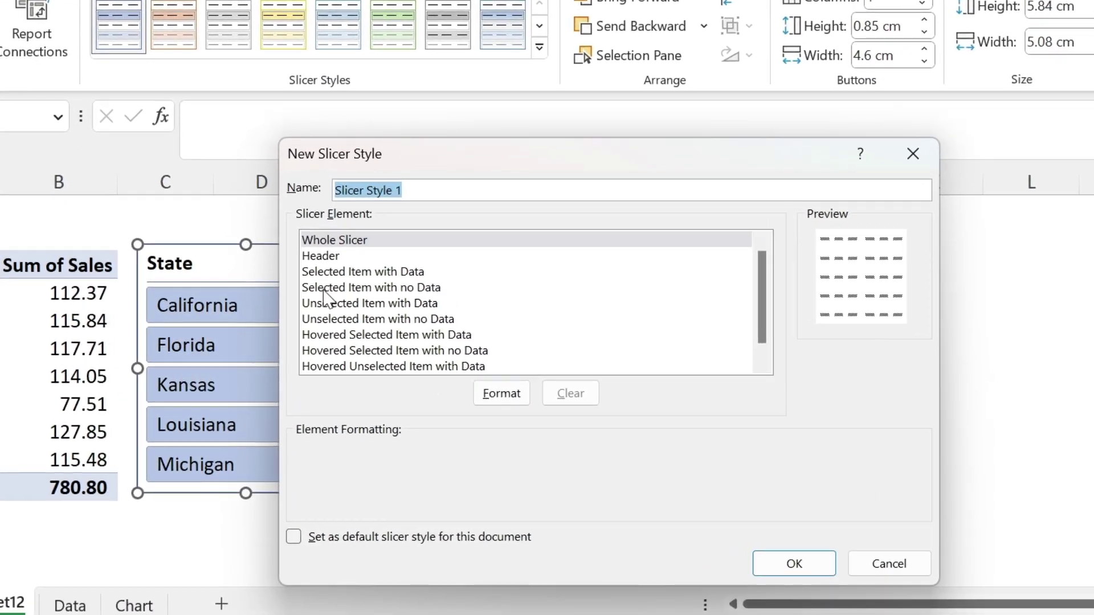
{"action": "left_click", "coordinate": [389, 275]}
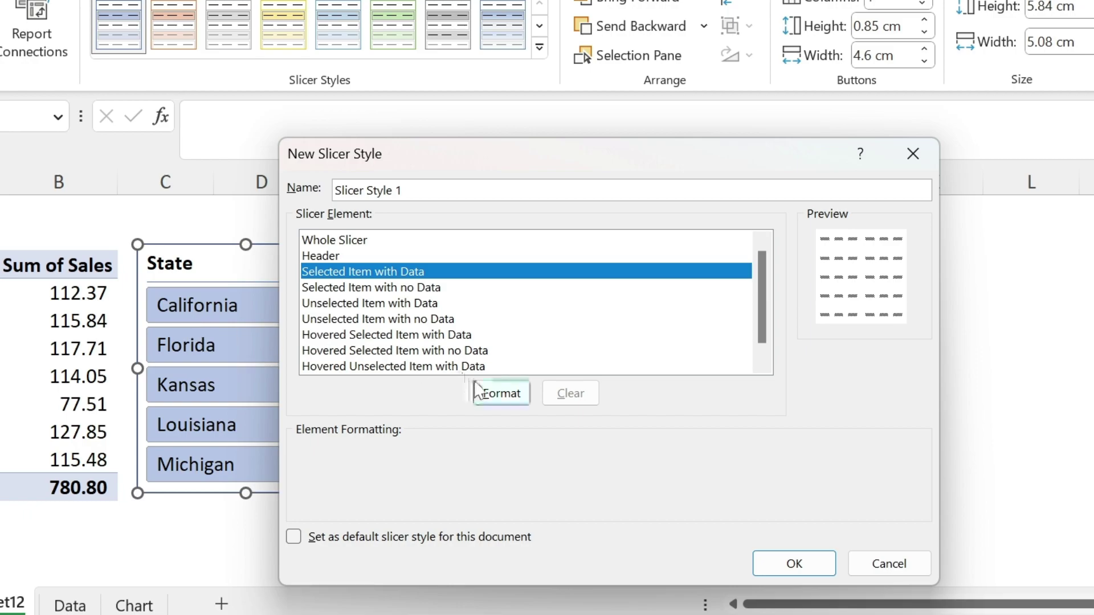
{"action": "left_click", "coordinate": [496, 395]}
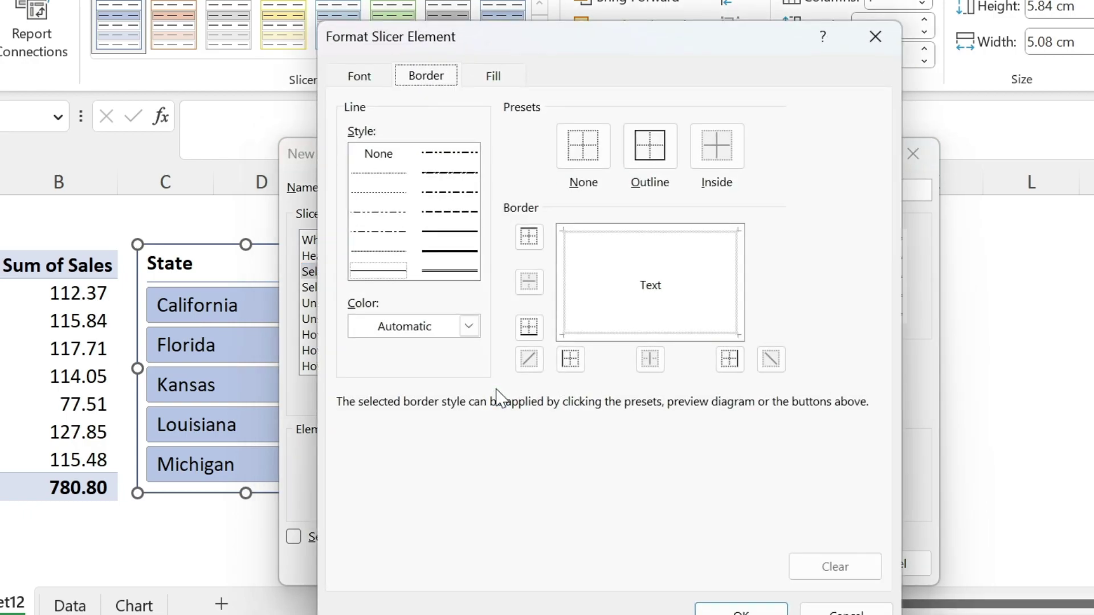
{"action": "left_click", "coordinate": [490, 83]}
{"action": "left_click", "coordinate": [459, 155]}
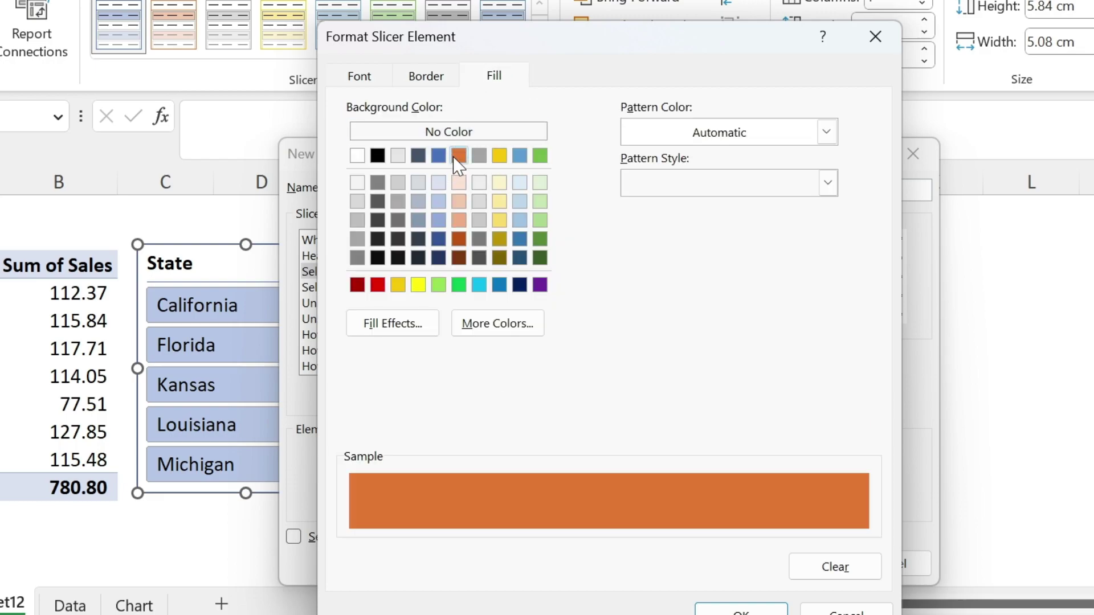
{"action": "left_click", "coordinate": [369, 84]}
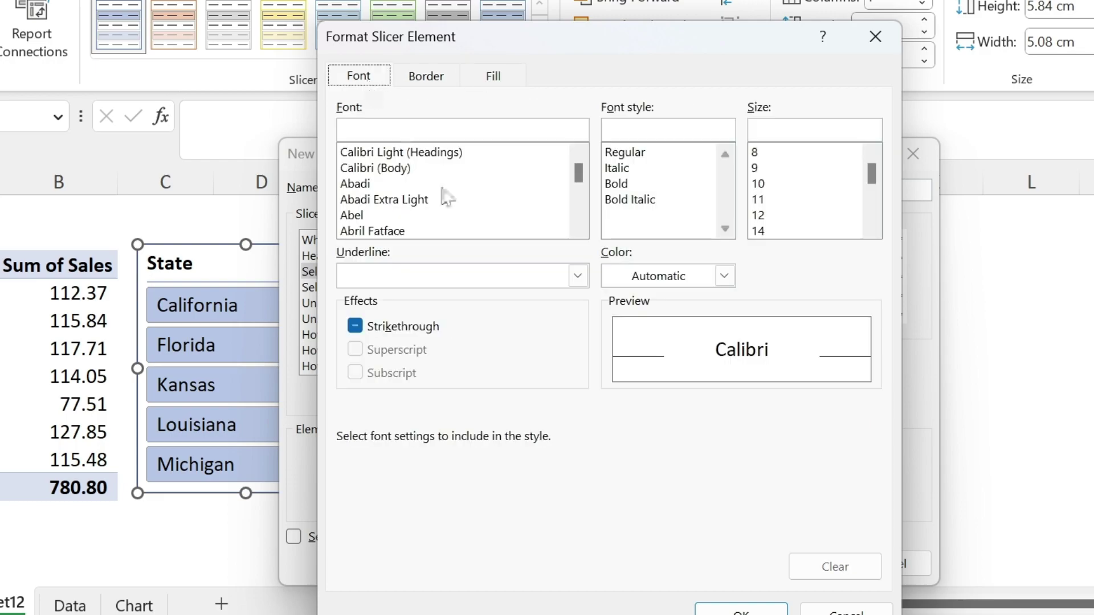
{"action": "left_click", "coordinate": [658, 277]}
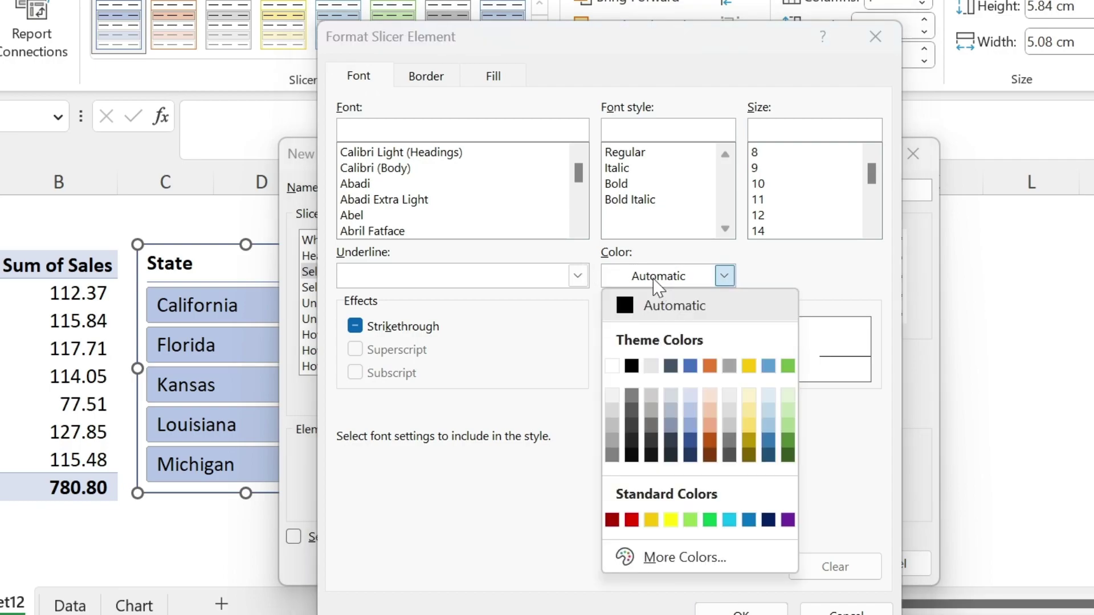
{"action": "left_click", "coordinate": [429, 521]}
{"action": "left_click", "coordinate": [741, 611]}
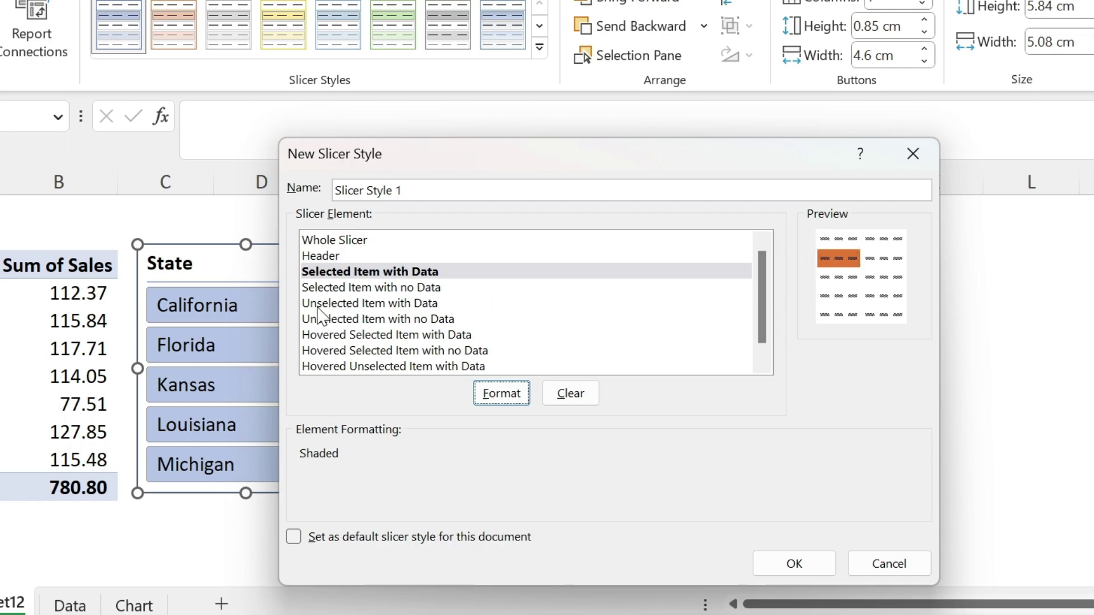
Step: Give Unselected Item with Data an orange outline border and save Slicer Style 1
{"action": "left_click", "coordinate": [420, 308]}
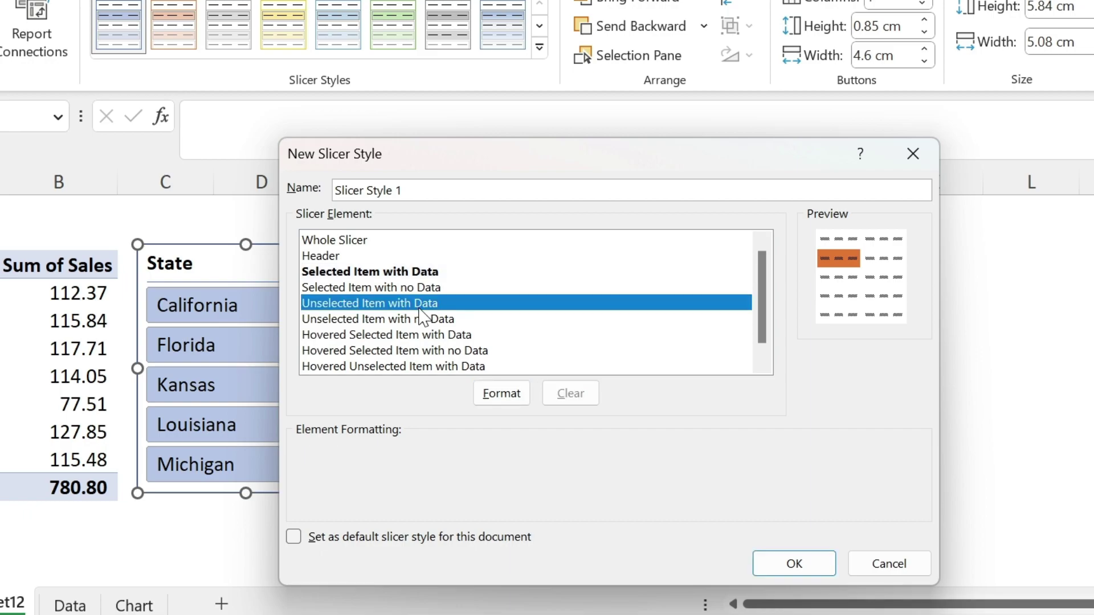
{"action": "left_click", "coordinate": [522, 398]}
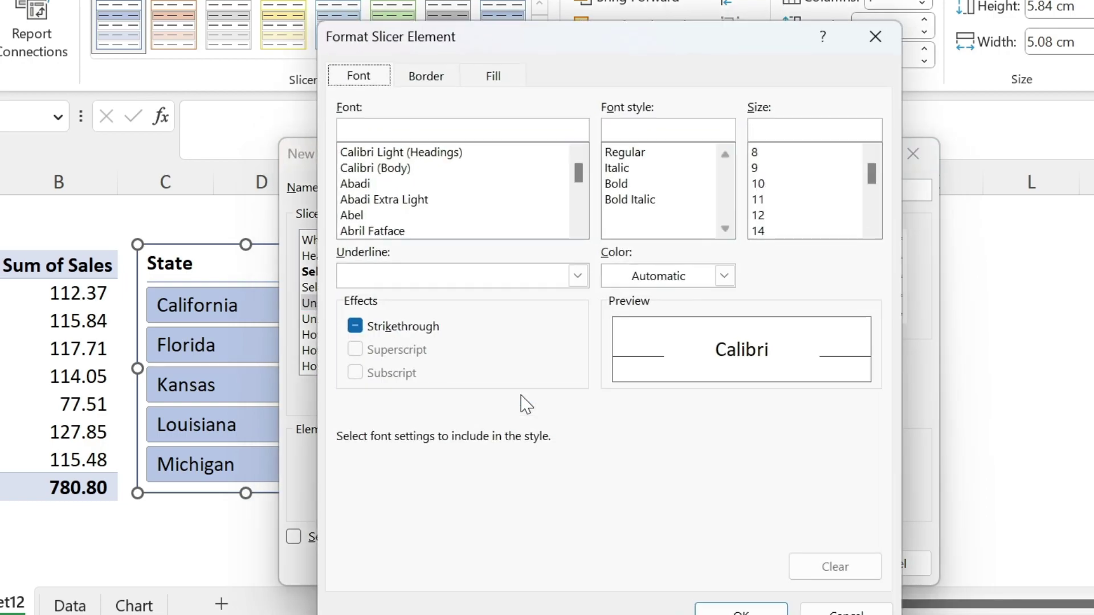
{"action": "left_click", "coordinate": [436, 80]}
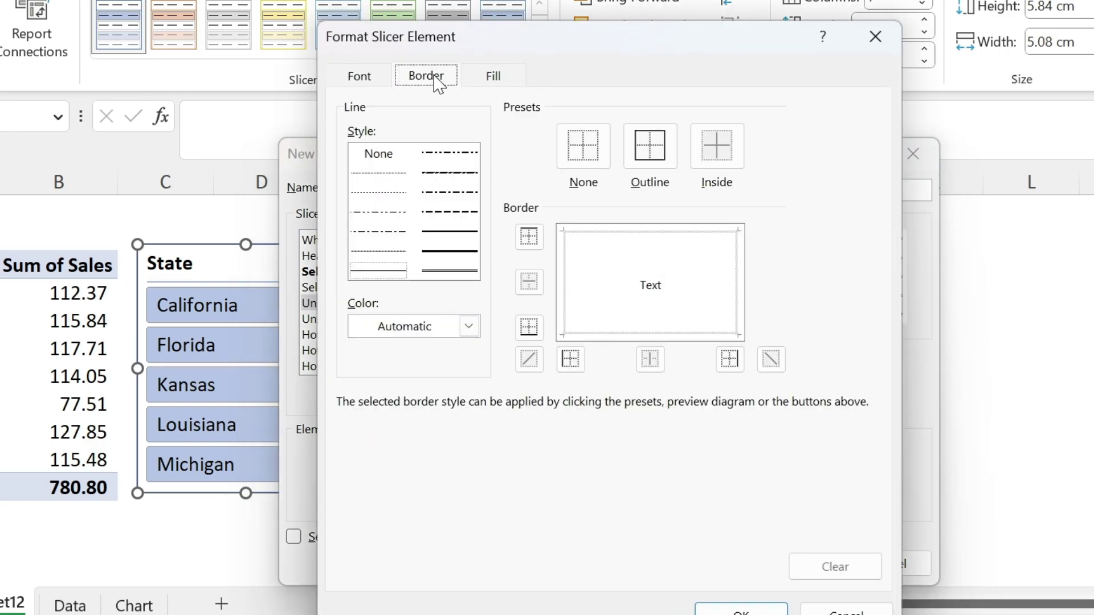
{"action": "left_click", "coordinate": [468, 326]}
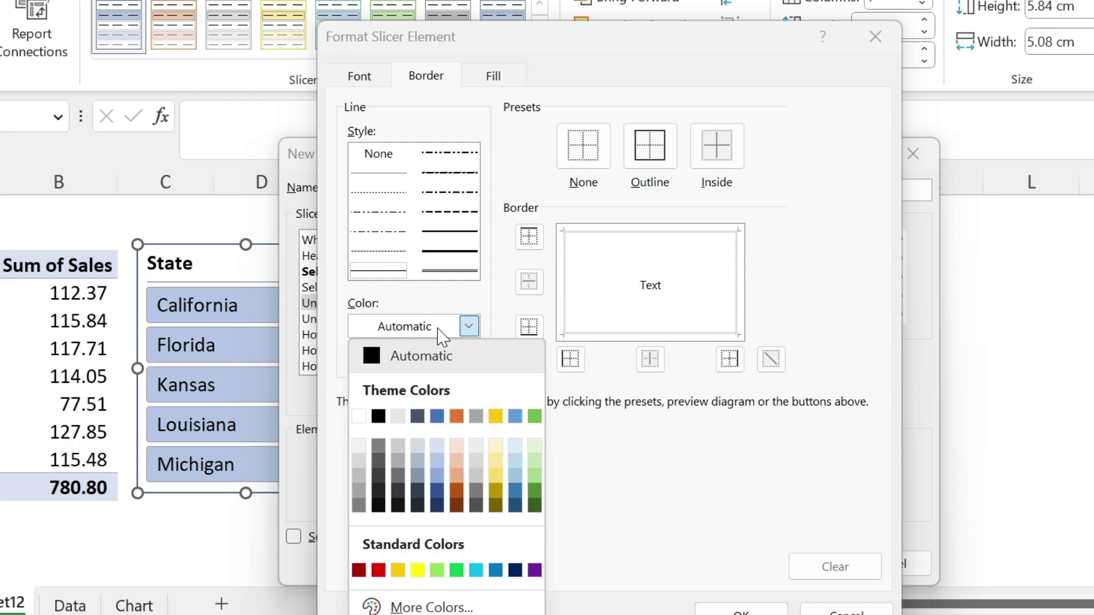
{"action": "left_click", "coordinate": [457, 416]}
{"action": "left_click", "coordinate": [646, 141]}
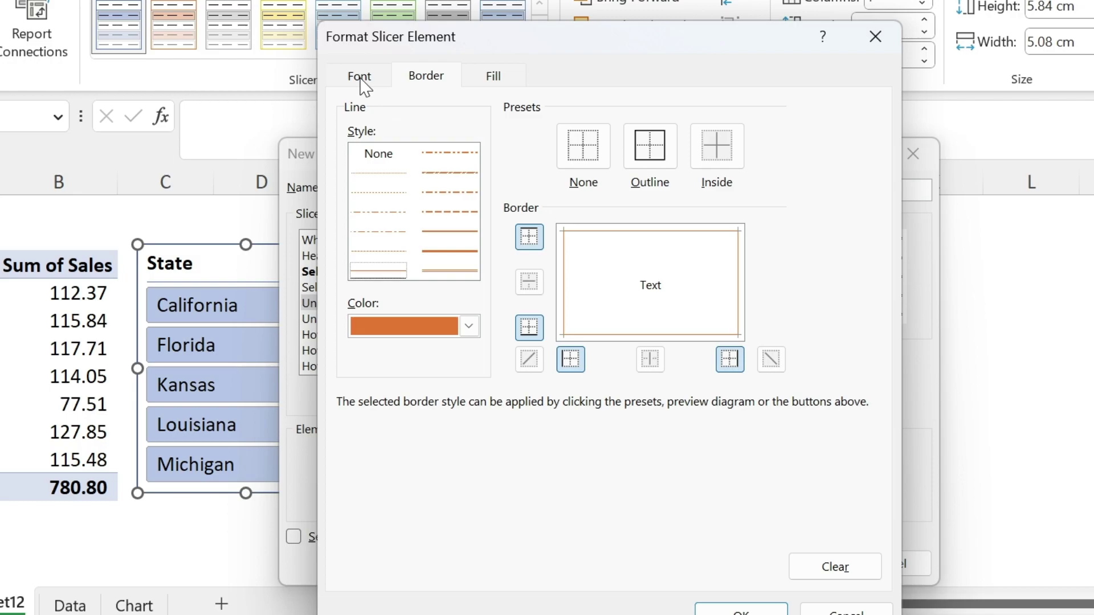
{"action": "left_click", "coordinate": [738, 611]}
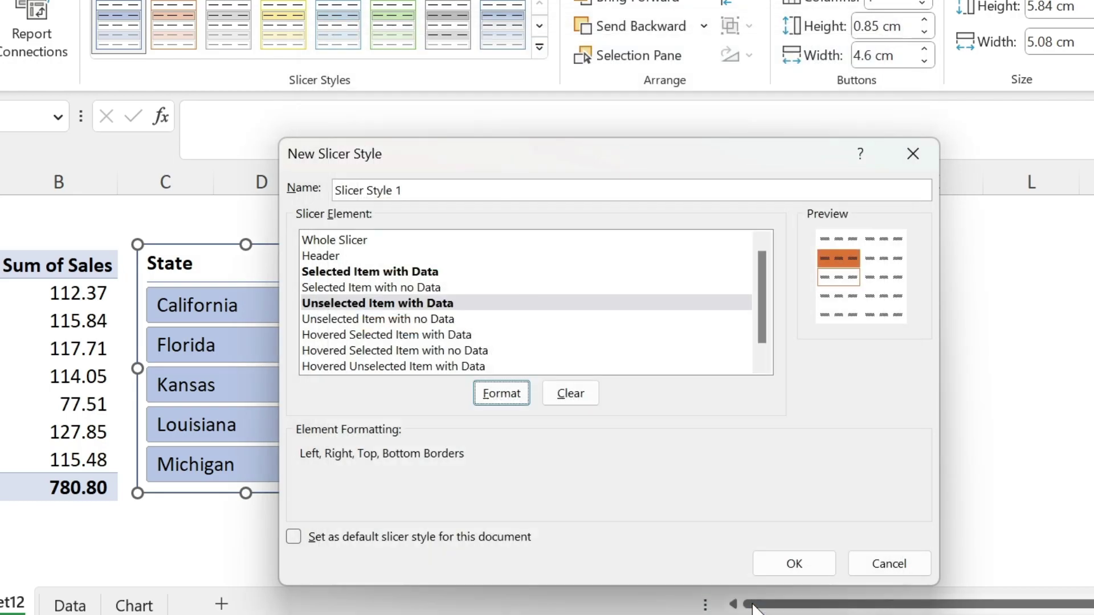
{"action": "left_click", "coordinate": [781, 570]}
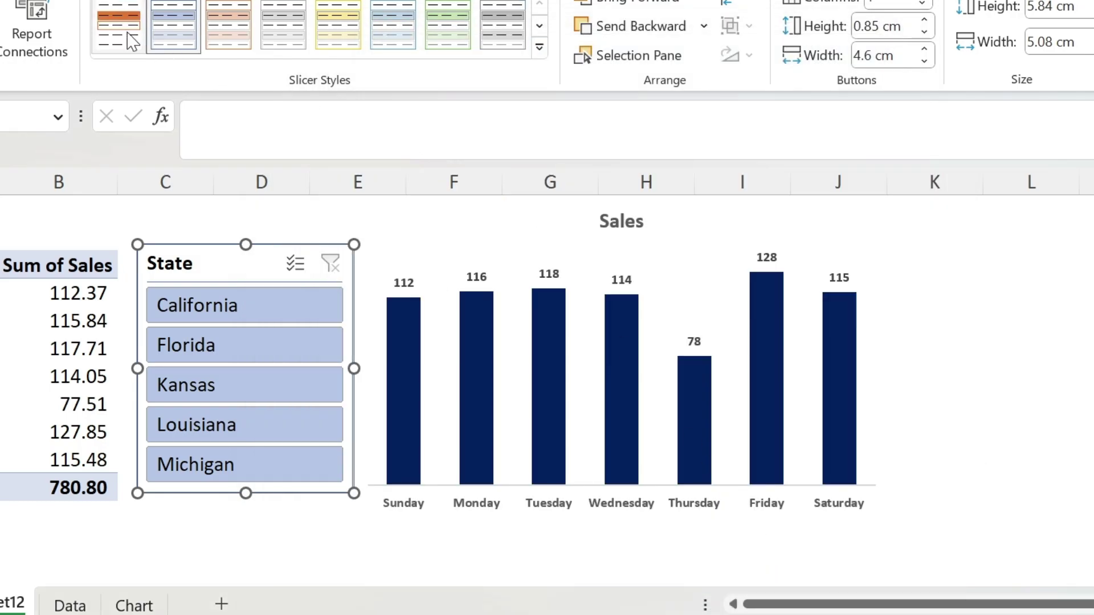
Step: Apply the orange custom style to the State slicer and filter states, ending on Florida (170.77)
{"action": "left_click", "coordinate": [132, 41]}
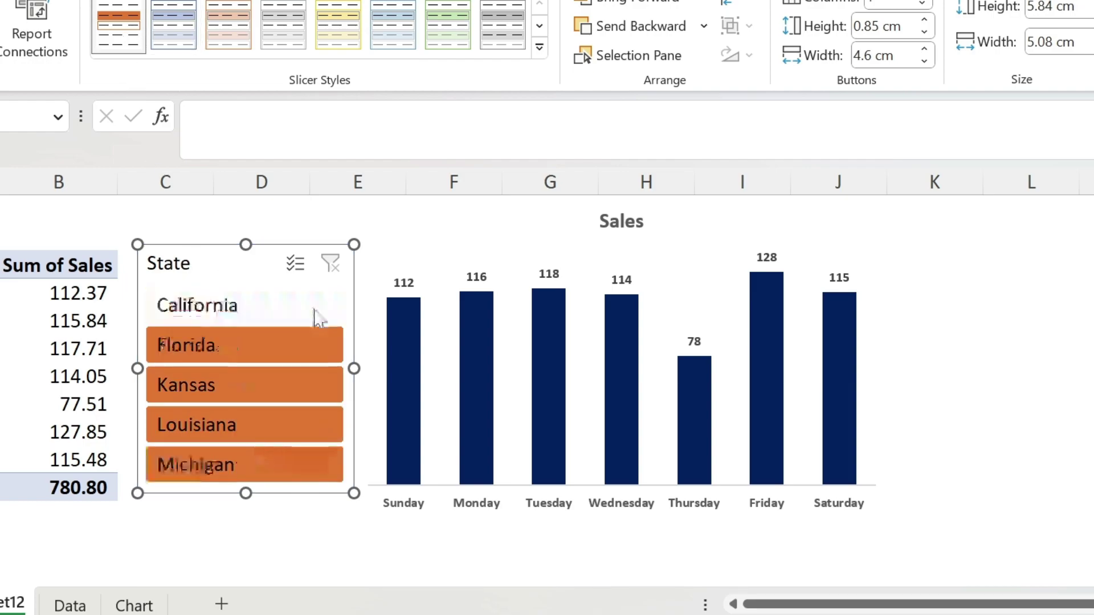
{"action": "left_click", "coordinate": [299, 552]}
{"action": "left_click", "coordinate": [249, 384]}
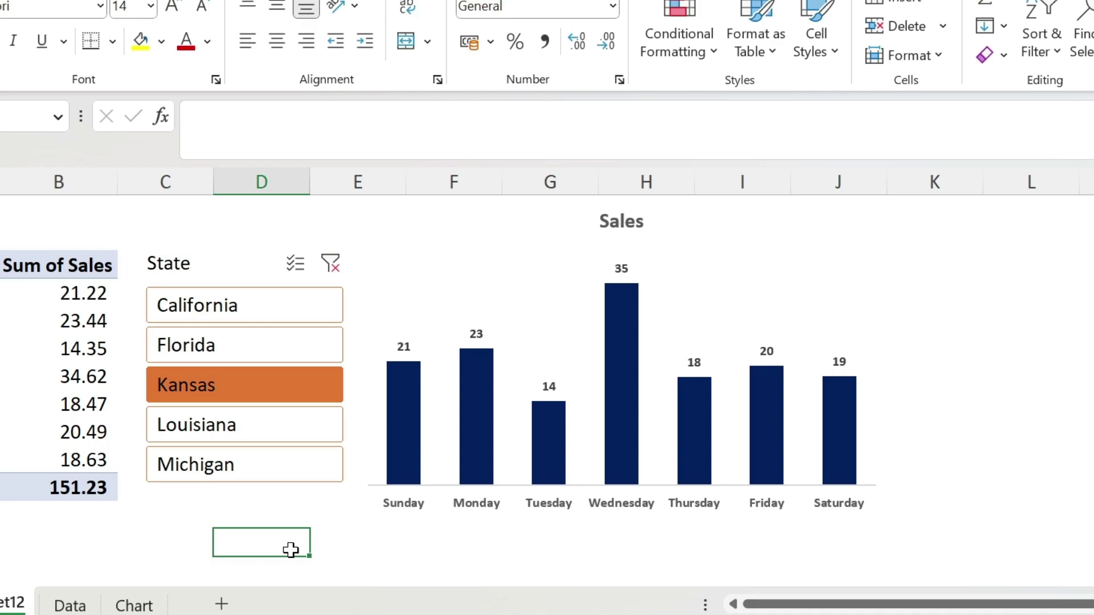
{"action": "left_click", "coordinate": [258, 308], "text": "ctrl"}
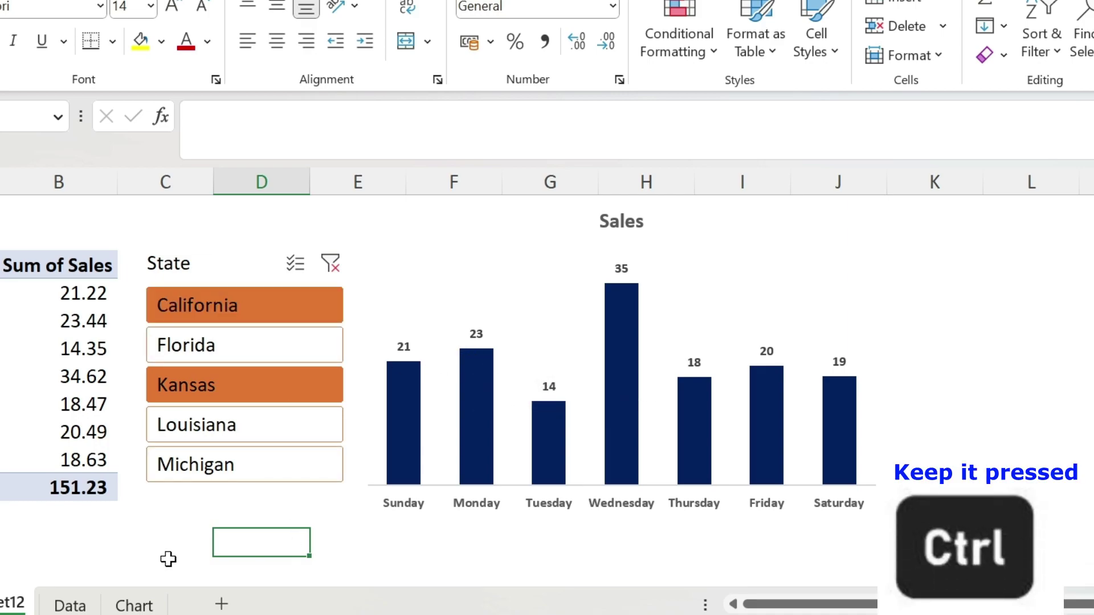
{"action": "left_click", "coordinate": [235, 482], "text": "ctrl"}
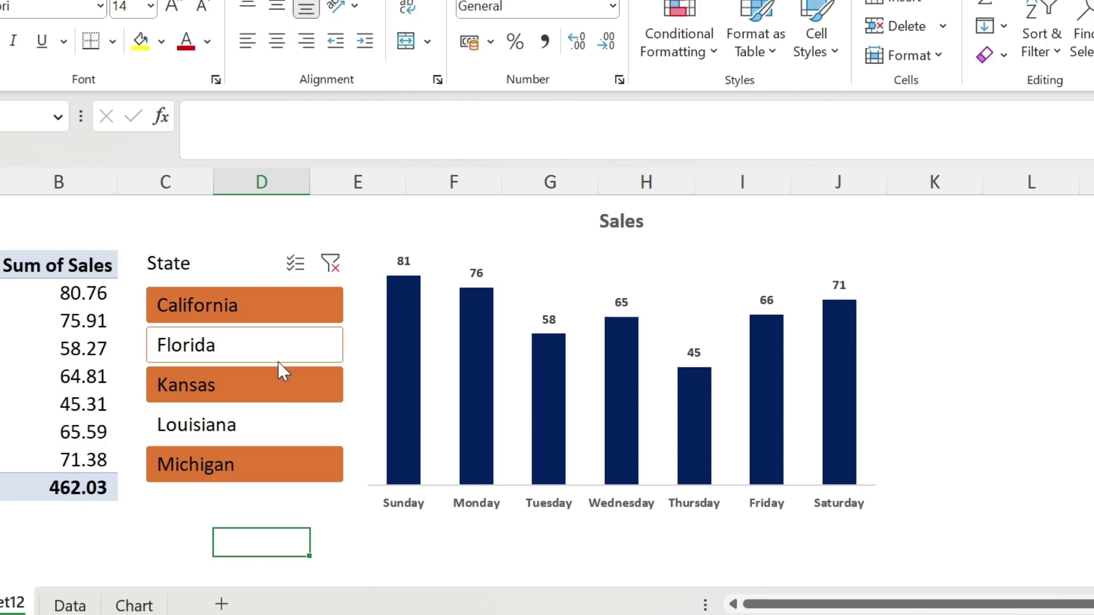
{"action": "left_click", "coordinate": [277, 469], "text": "ctrl"}
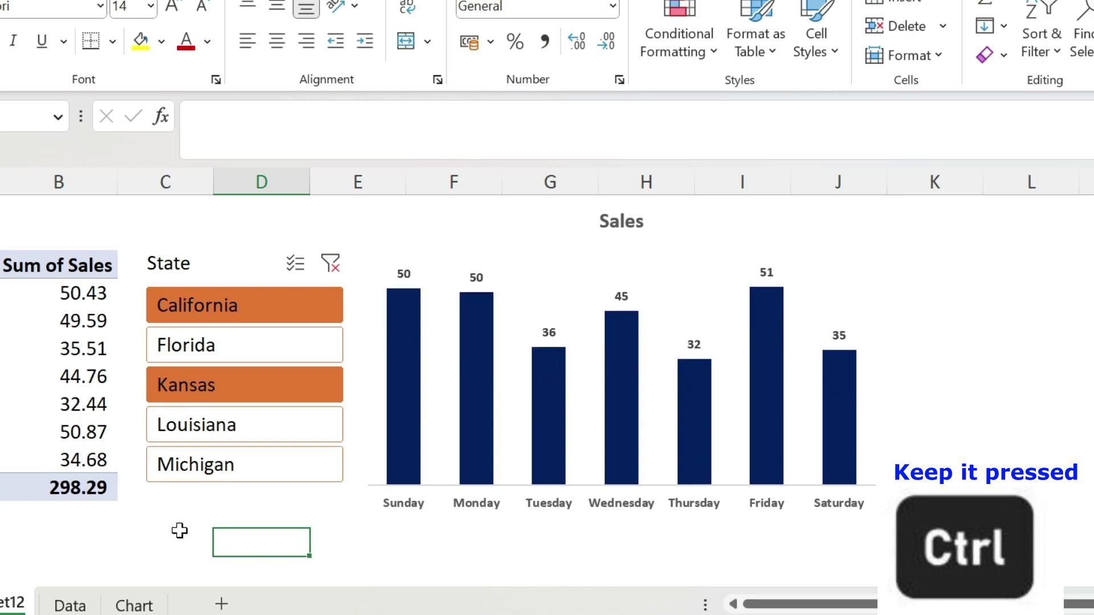
{"action": "left_click", "coordinate": [237, 354], "text": "ctrl"}
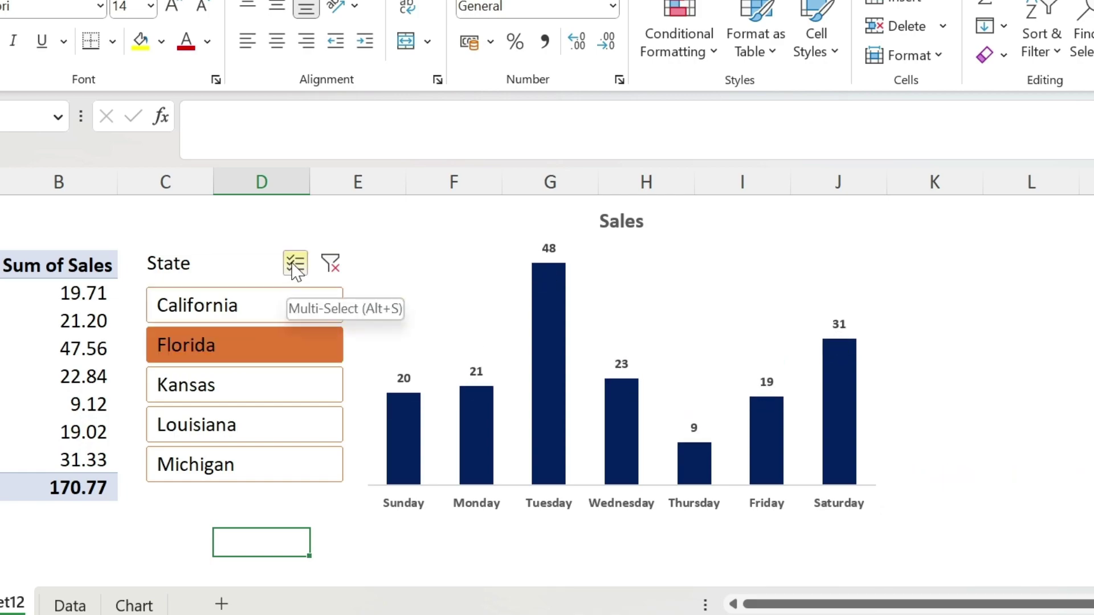
Step: Toggle Multi-Select, add and remove Louisiana, then clear the State filter back to 780.80
{"action": "left_click", "coordinate": [295, 265]}
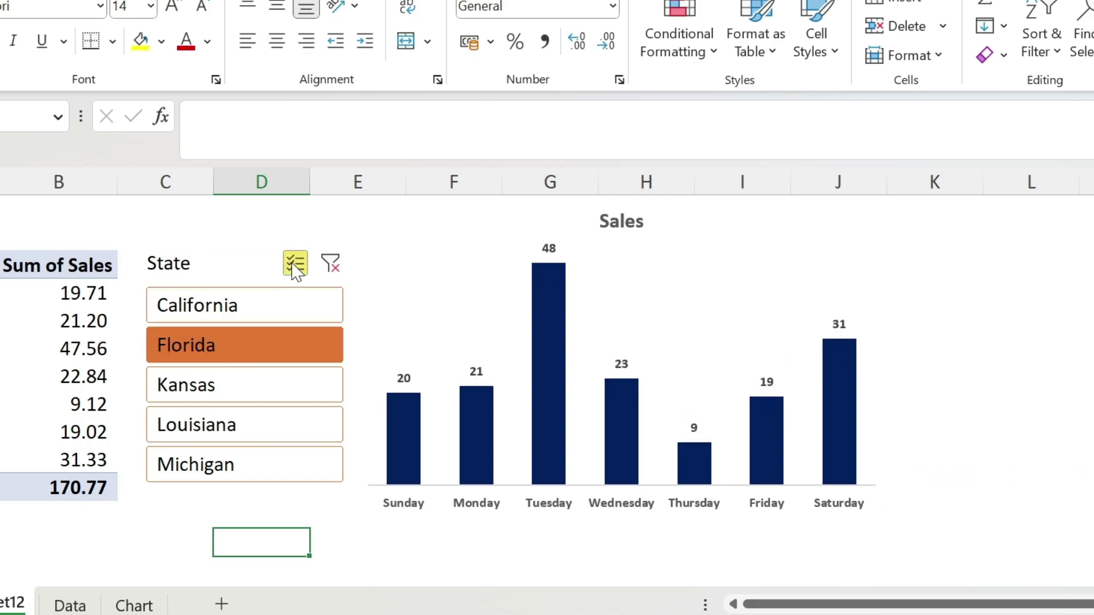
{"action": "left_click", "coordinate": [231, 429]}
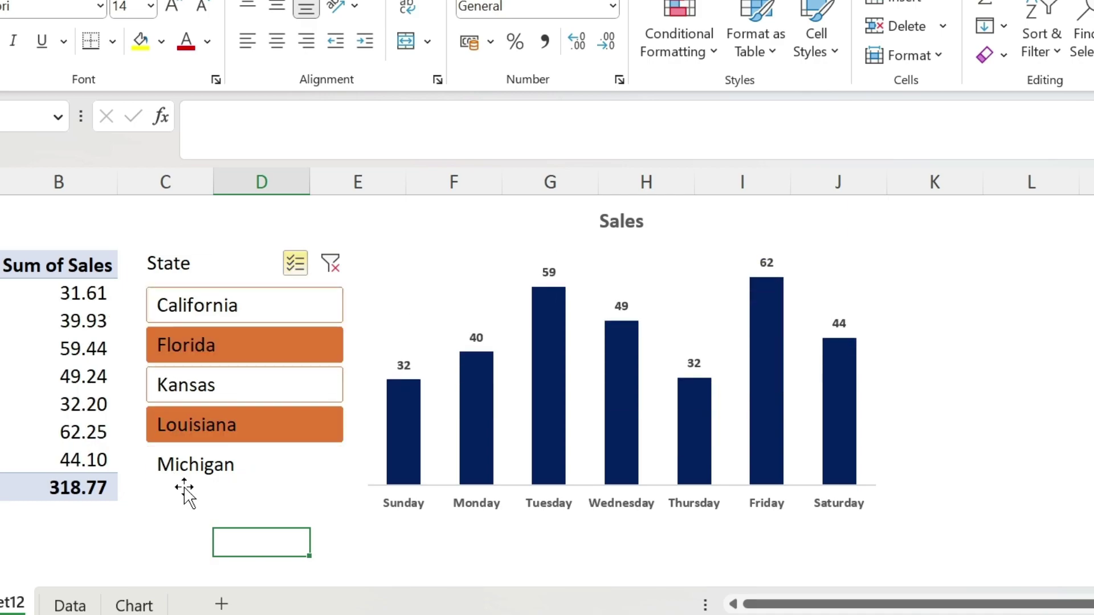
{"action": "left_click", "coordinate": [245, 432]}
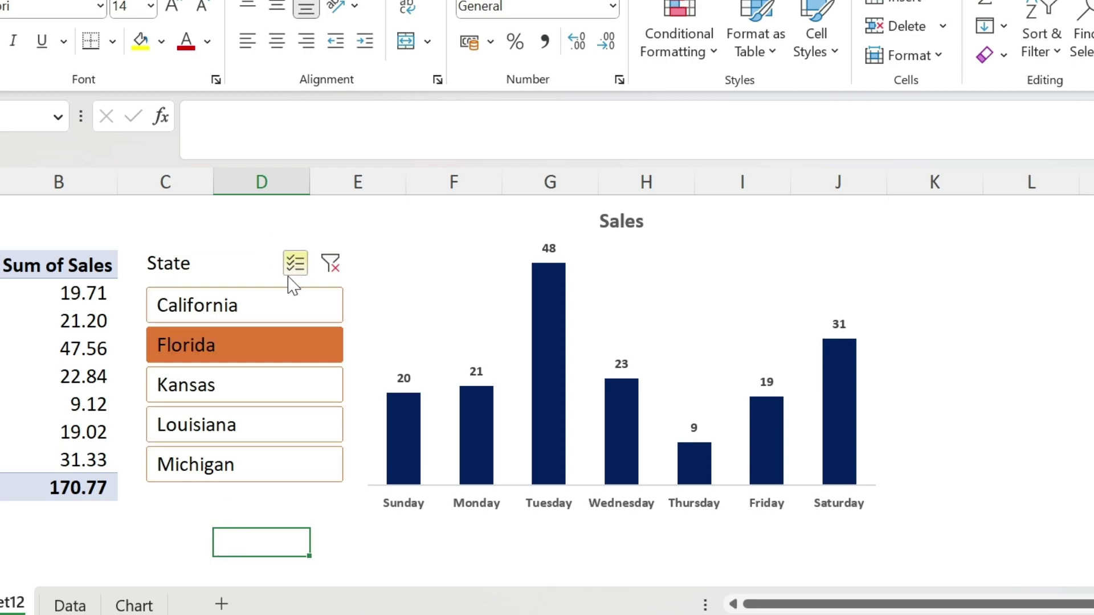
{"action": "left_click", "coordinate": [333, 267]}
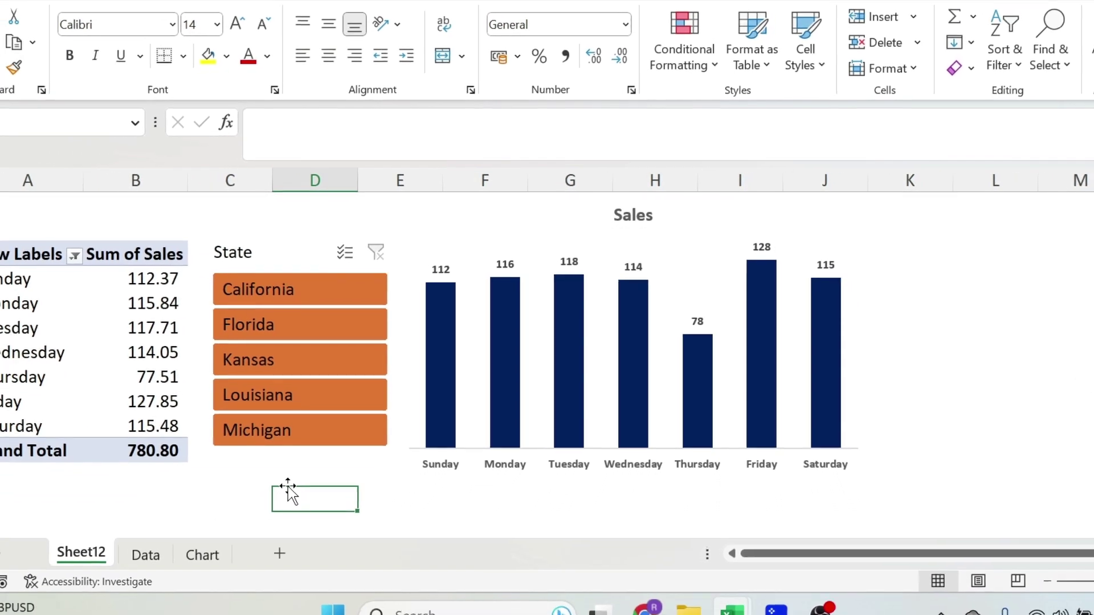
Step: Turn off the State slicer's Display header setting and nudge the slicer down beside the chart
{"action": "right_click", "coordinate": [320, 251]}
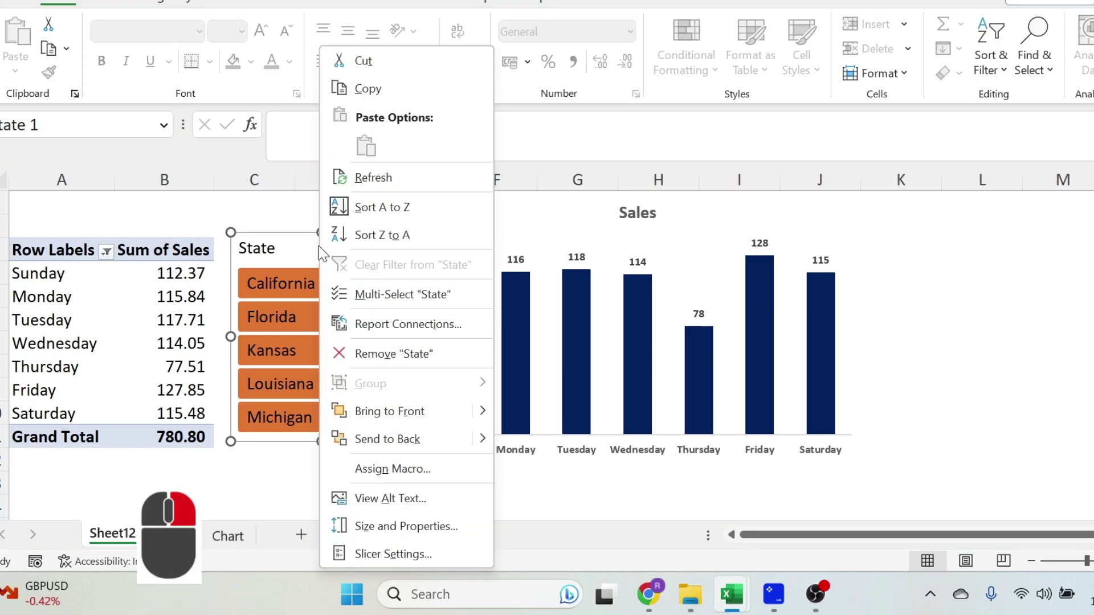
{"action": "left_click", "coordinate": [389, 555]}
{"action": "left_click", "coordinate": [192, 392]}
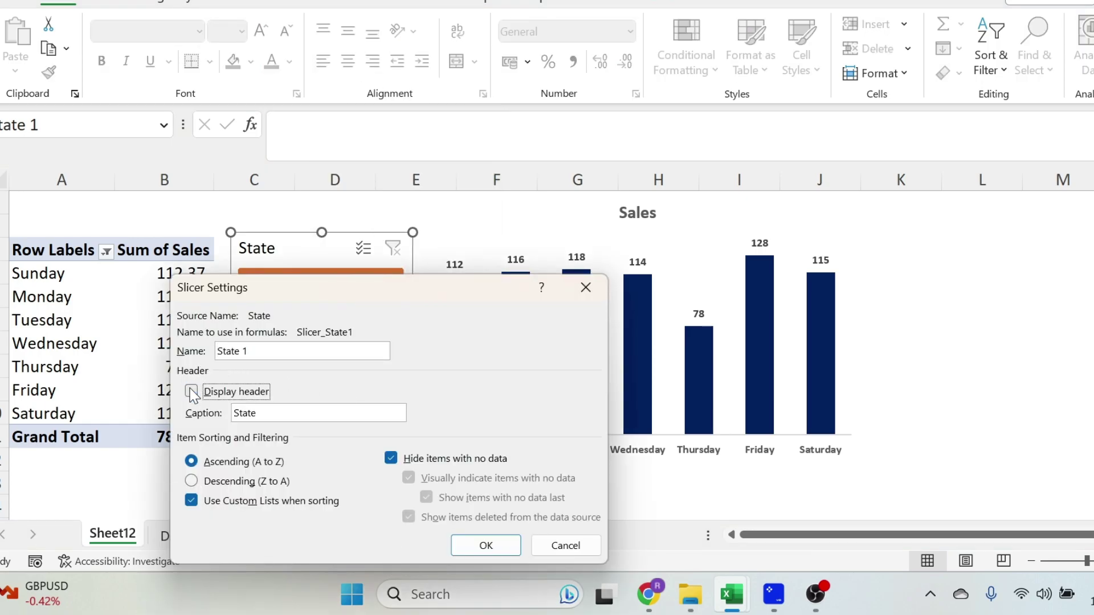
{"action": "left_click", "coordinate": [477, 545]}
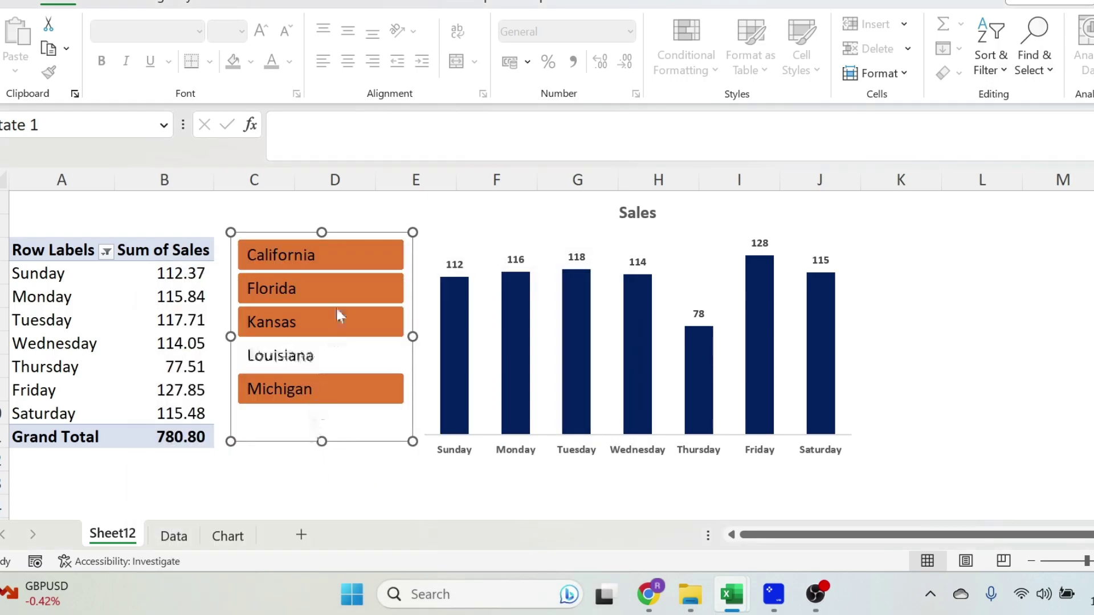
{"action": "left_click_drag", "start_coordinate": [341, 234], "coordinate": [341, 266]}
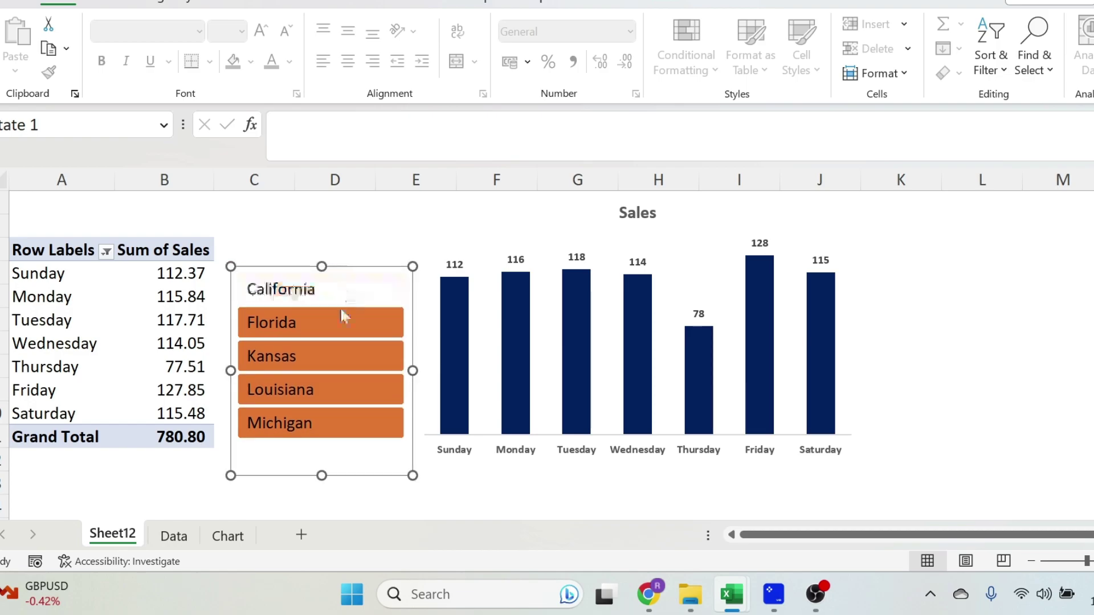
{"action": "left_click", "coordinate": [484, 494]}
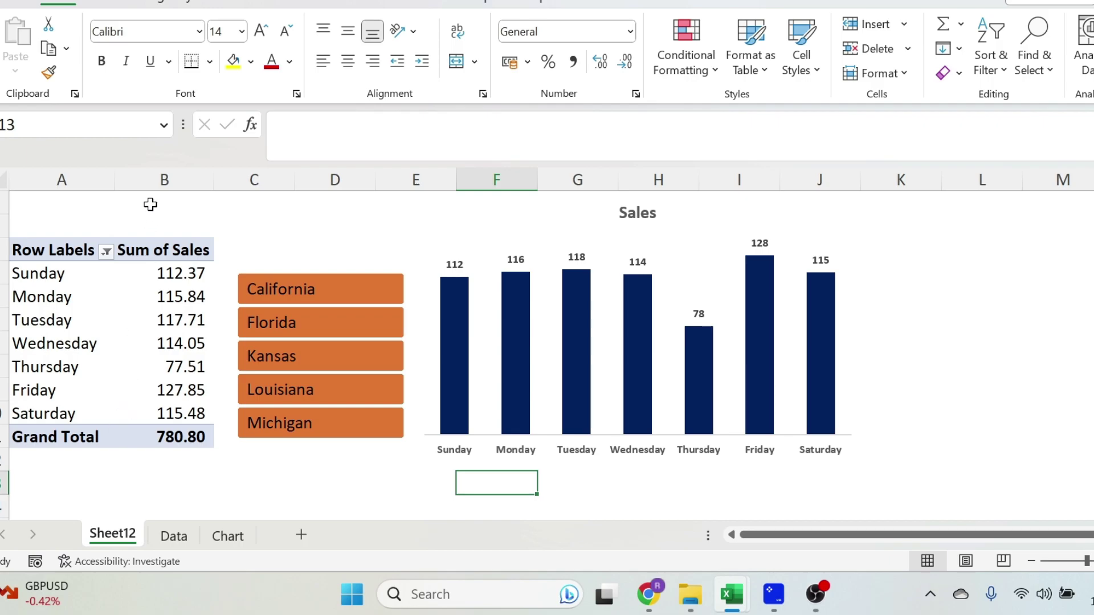
Step: Hide columns A and B holding the pivot table, leaving the State slicer and Sales chart
{"action": "left_click_drag", "start_coordinate": [163, 180], "coordinate": [62, 175]}
{"action": "right_click", "coordinate": [163, 175]}
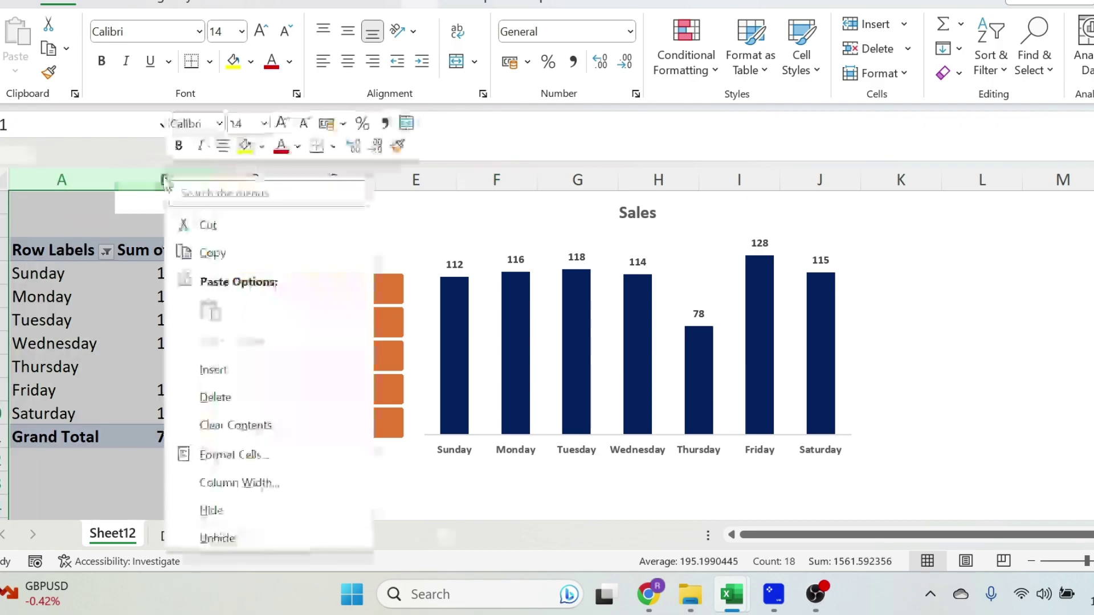
{"action": "left_click", "coordinate": [259, 508]}
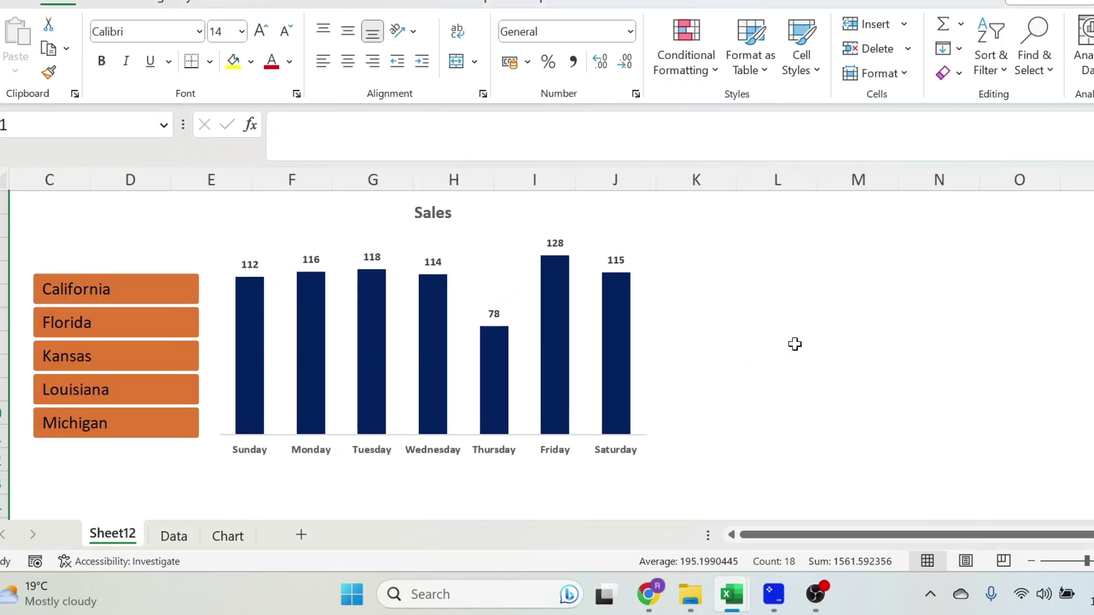